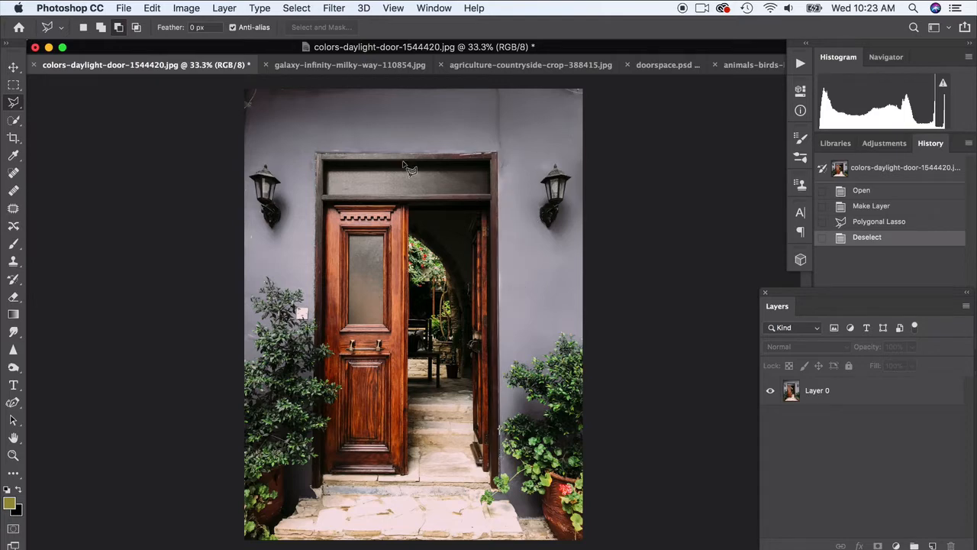
- Select the door frame and the closed left door leaf with the Polygonal Lasso, leaving the open doorway out
left_click(316, 153)
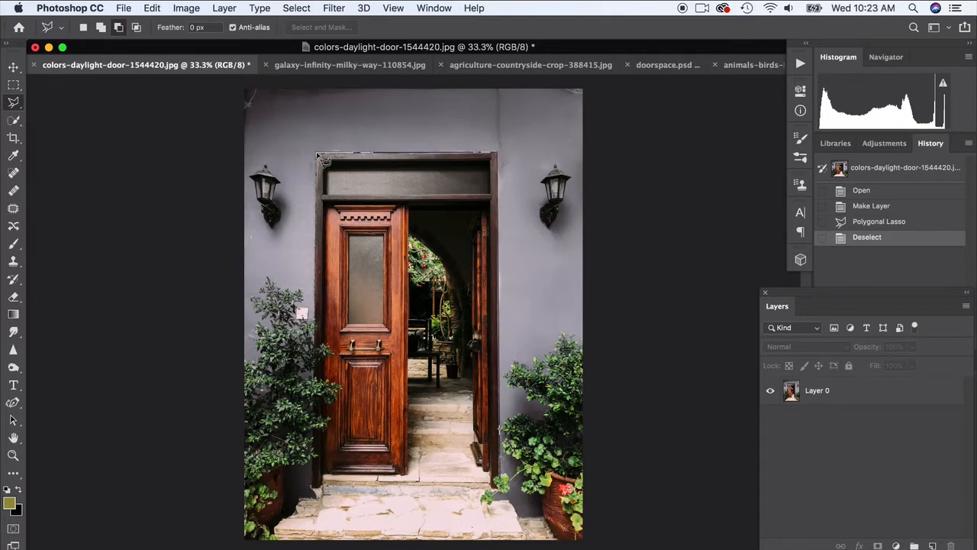
left_click(324, 481)
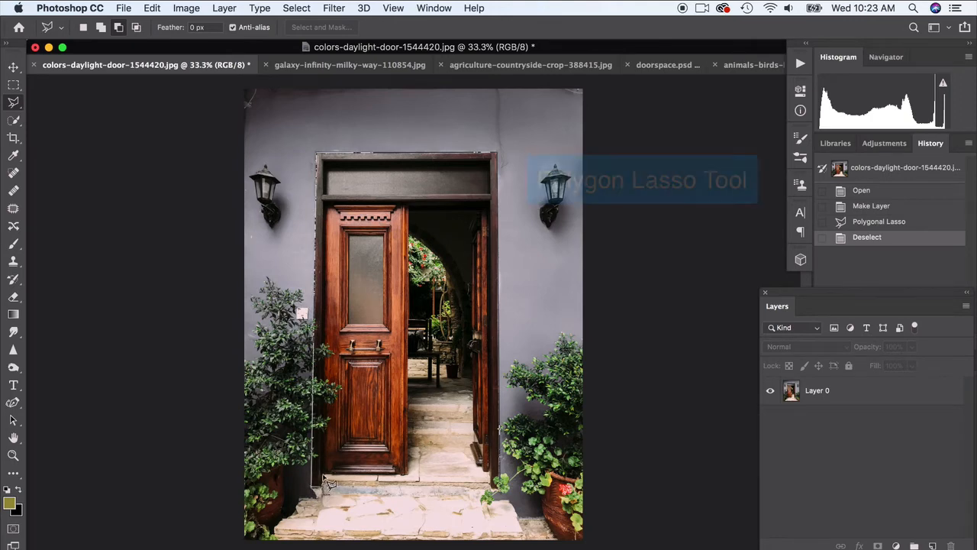
left_click(407, 476)
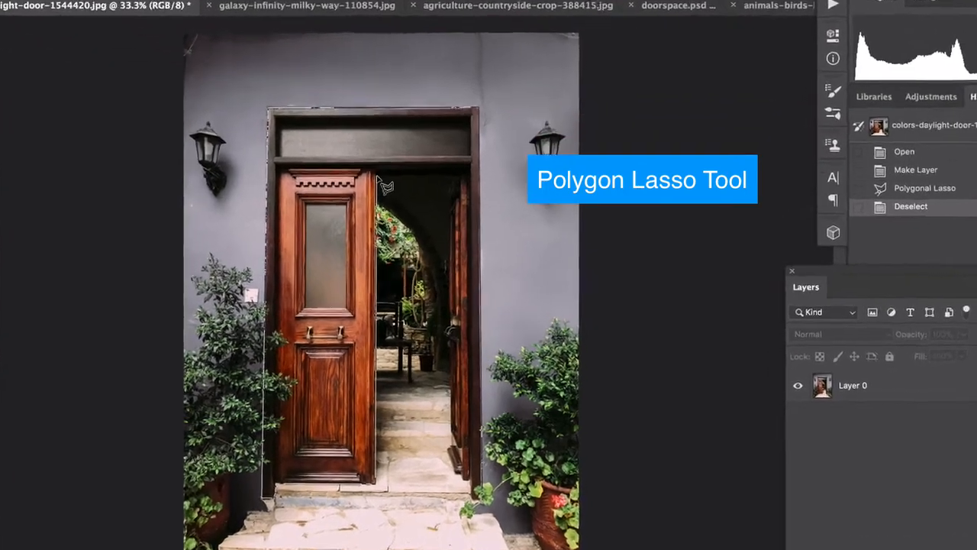
left_click(407, 207)
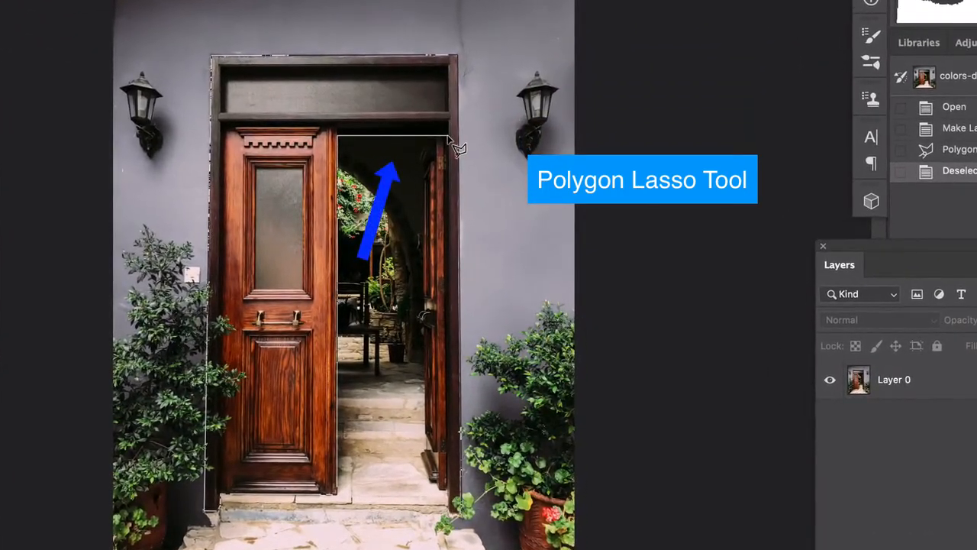
left_click(448, 135)
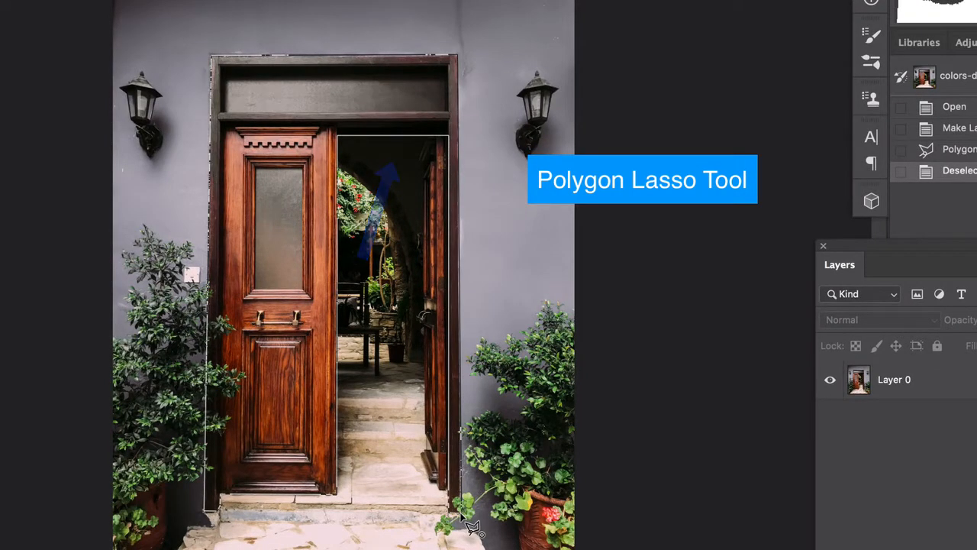
left_click(443, 522)
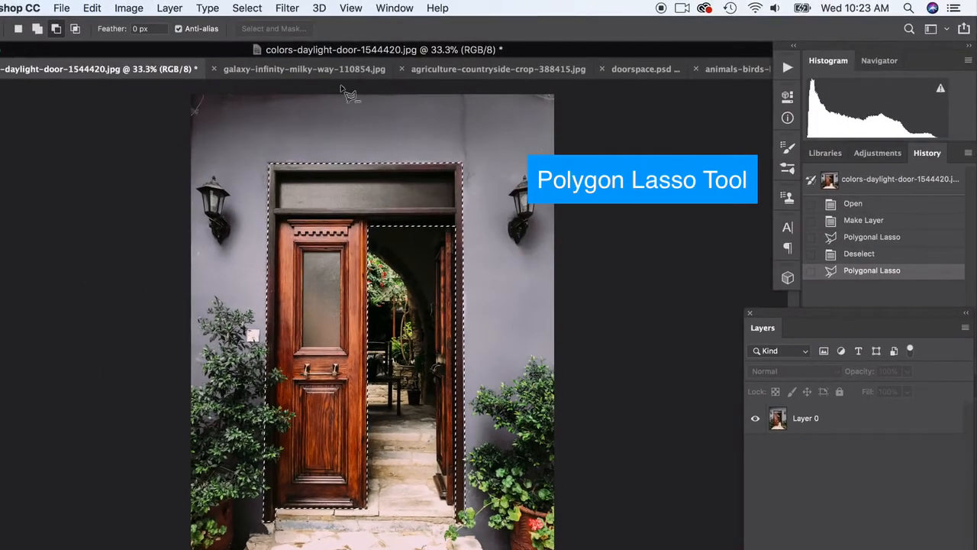
- Refine the door selection on Layer 0 with Select and Mask, applying a very slight feather
left_click(825, 419)
left_click(294, 31)
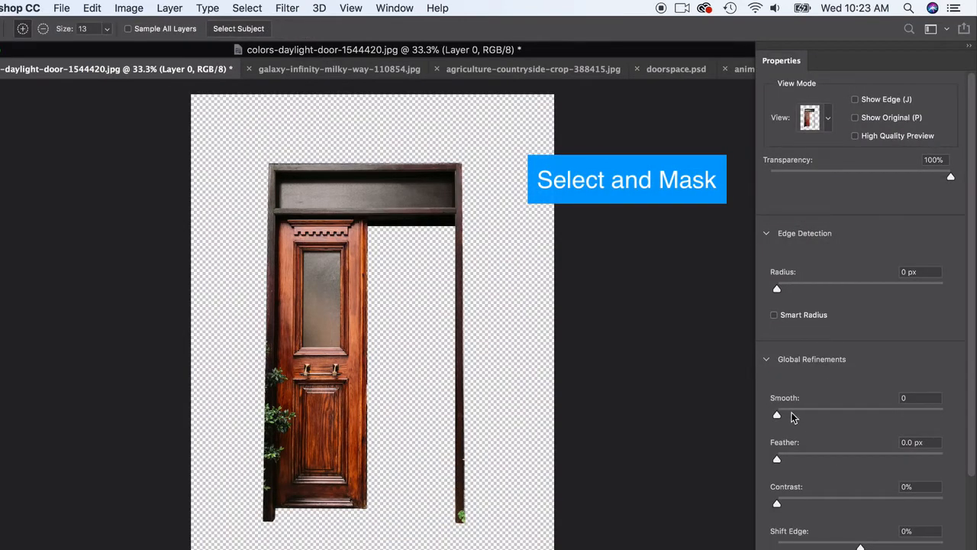
left_click_drag(782, 458, 784, 460)
key("Return")
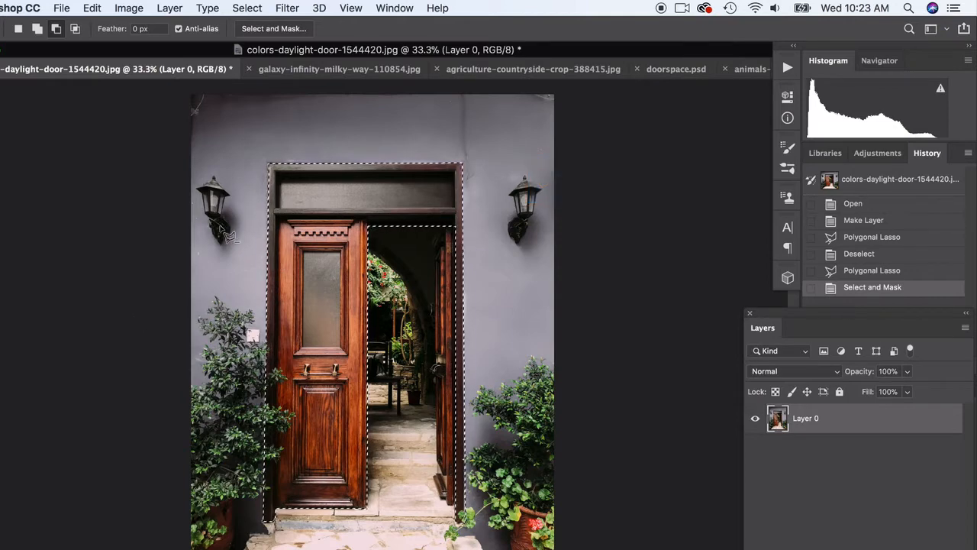
- Add the open right door leaf to the existing selection with the Polygonal Lasso
key("shift")
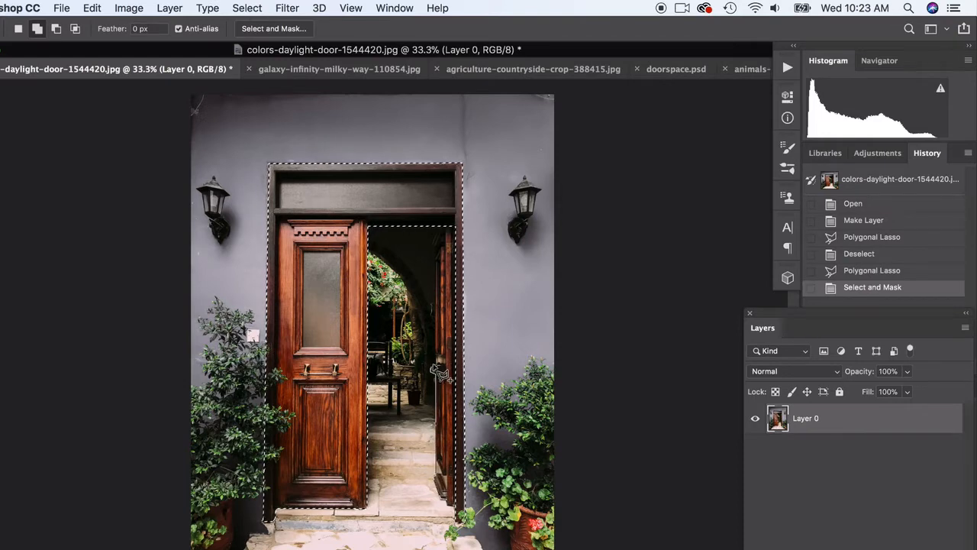
left_click(444, 223)
left_click(461, 221)
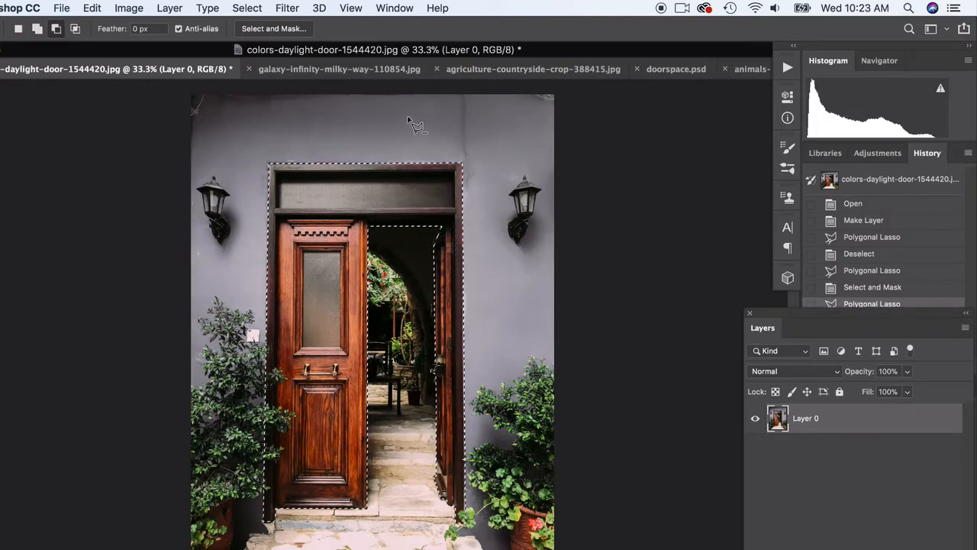
- Copy the selected door into agriculture-countryside-crop-388415.jpg as a new layer
left_click(334, 70)
left_click(563, 70)
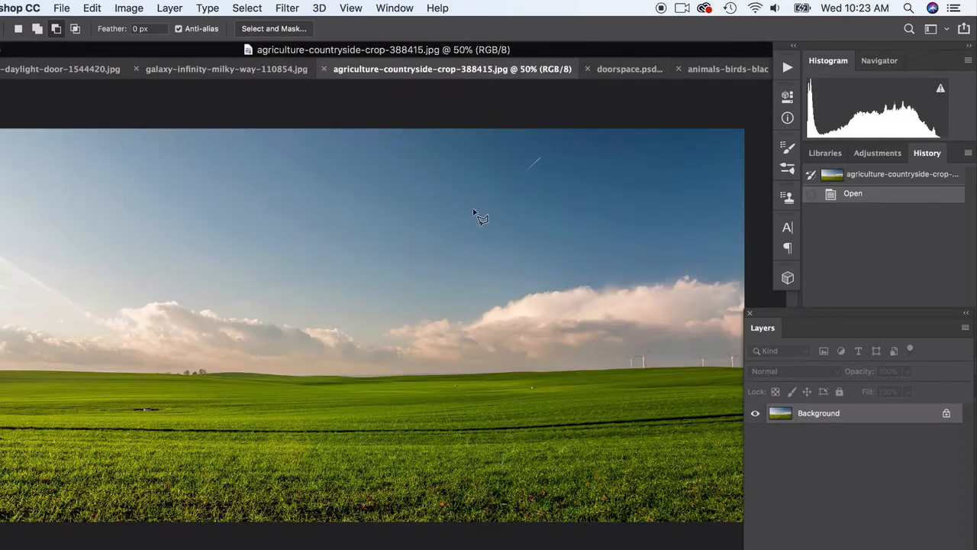
key("super+v")
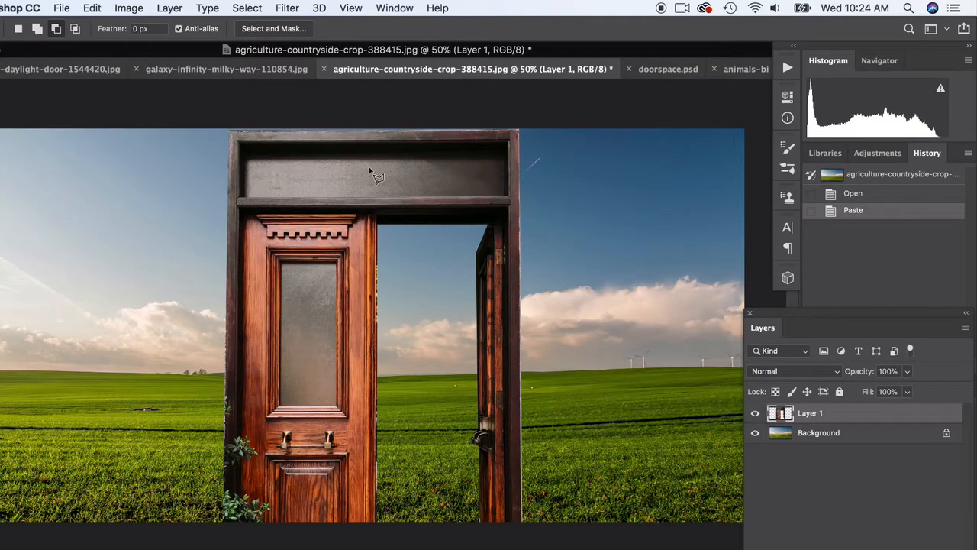
- Scale the pasted door down proportionally and stand it on the grass near the middle of the field, rising above the horizon
key("v")
left_click_drag(522, 129, 344, 380)
left_click_drag(268, 444, 341, 236)
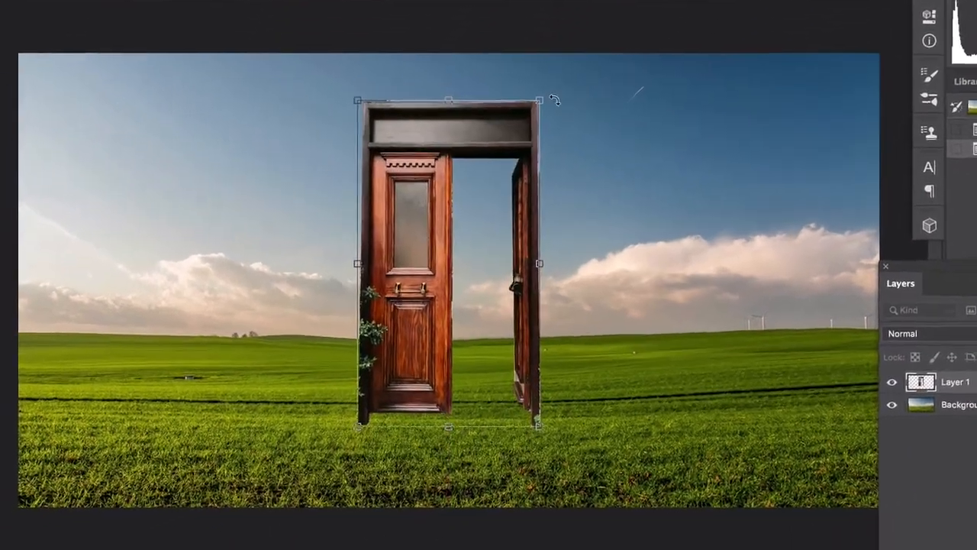
left_click_drag(538, 101, 558, 122)
mouse_move(431, 248)
left_mouse_down()
mouse_move(436, 237)
mouse_move(439, 255)
left_mouse_up()
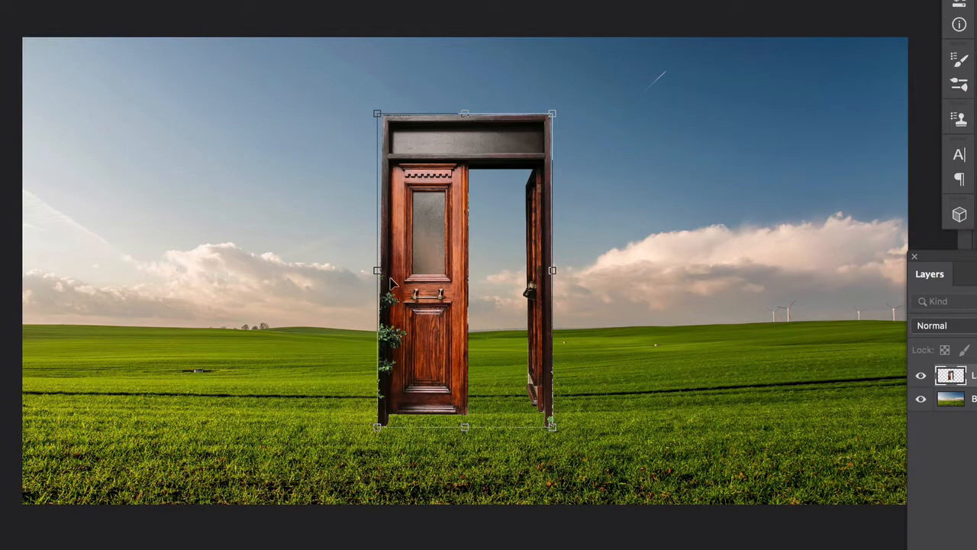
left_click_drag(552, 105, 534, 144)
left_click_drag(492, 183, 493, 134)
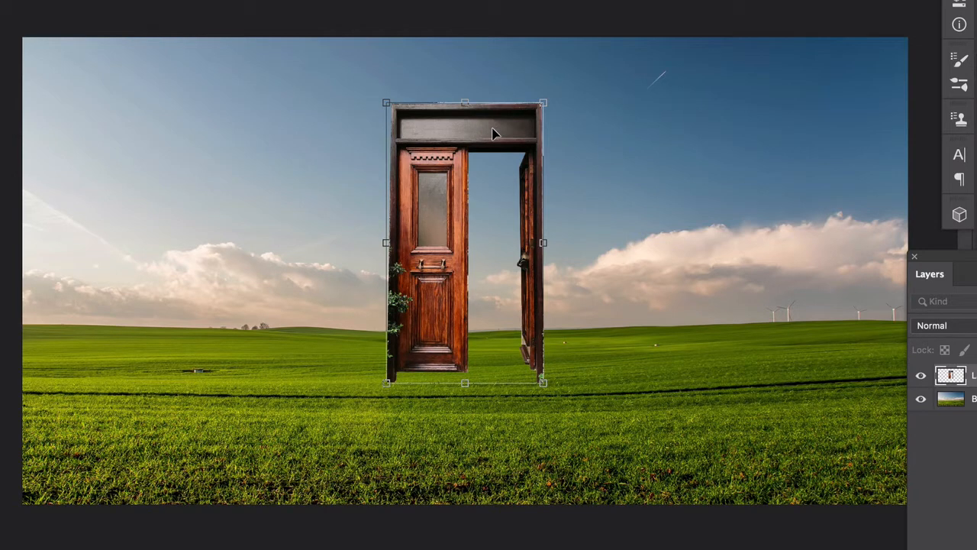
left_click_drag(448, 207, 439, 261)
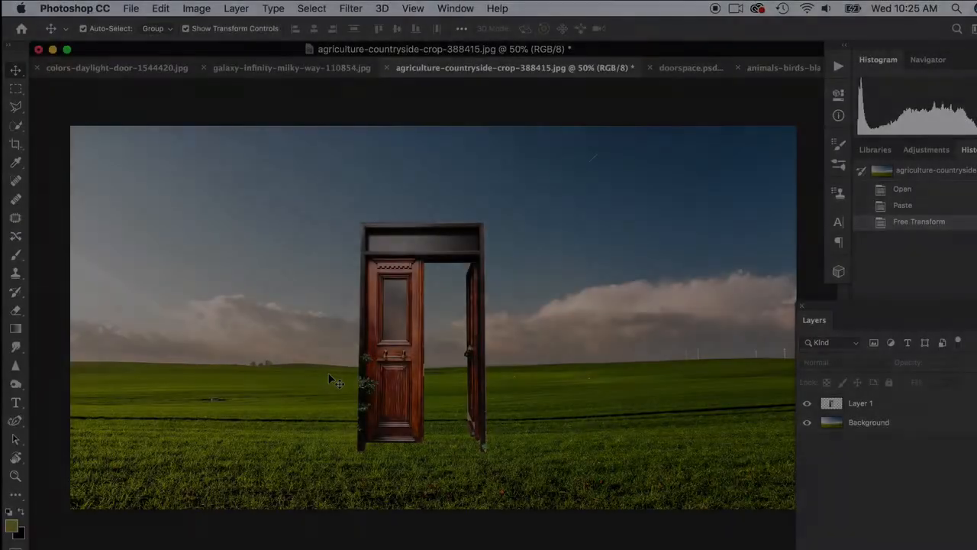
- Select the door layer, Layer 1, and set the Spot Healing Brush to a size of 40 px
scroll(328, 379, "up", 6, "alt")
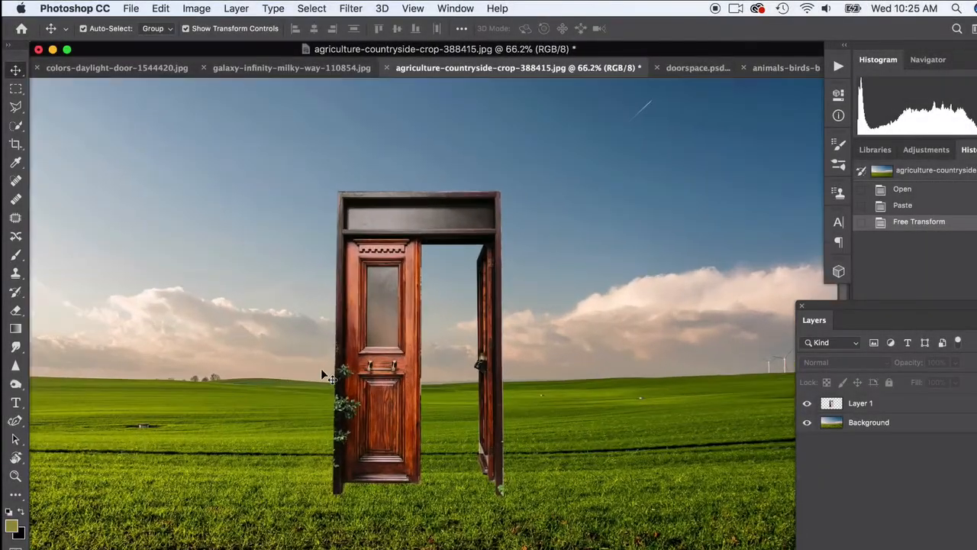
scroll(344, 412, "up", 1, "alt")
scroll(316, 458, "down", 1)
scroll(317, 458, "left", 5)
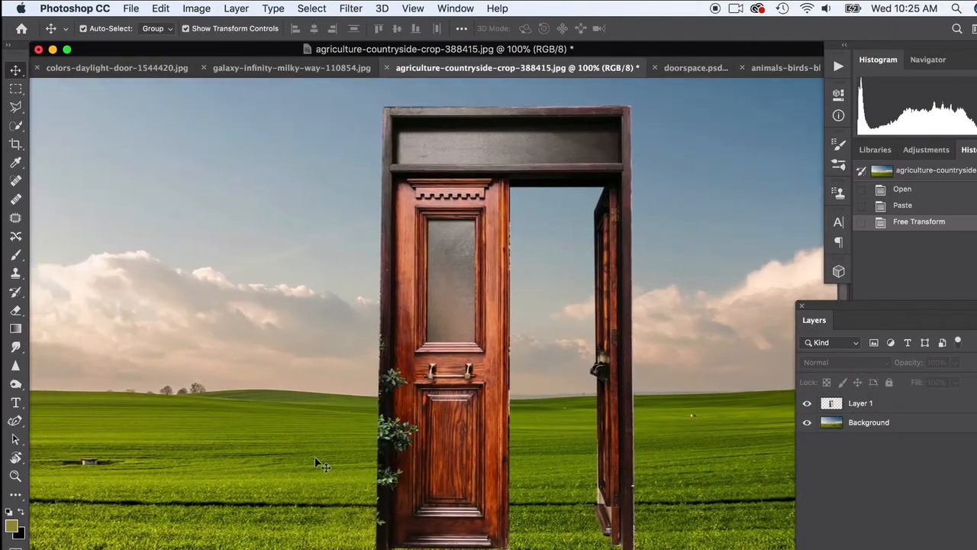
scroll(317, 456, "down", 2)
scroll(320, 462, "left", 2)
scroll(542, 414, "up", 4, "alt")
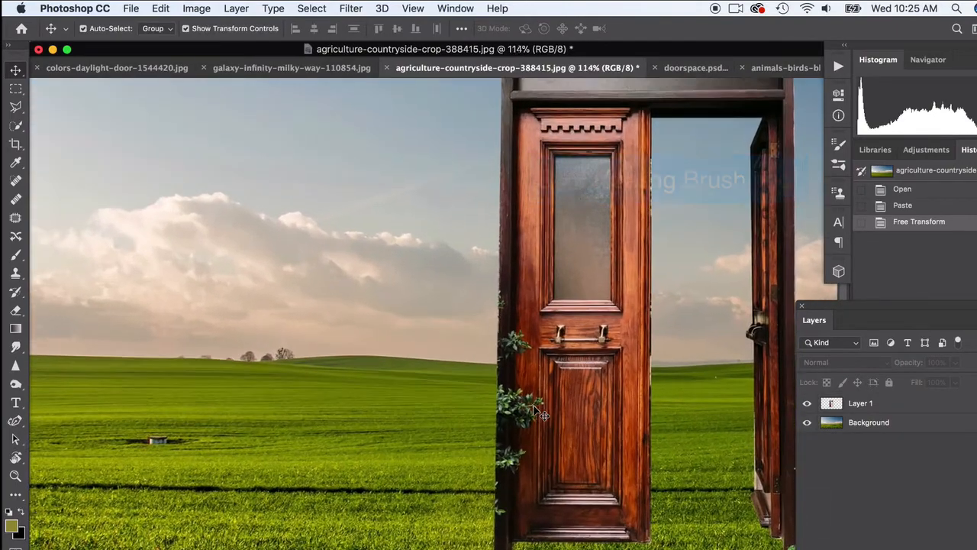
scroll(537, 410, "up", 1, "alt")
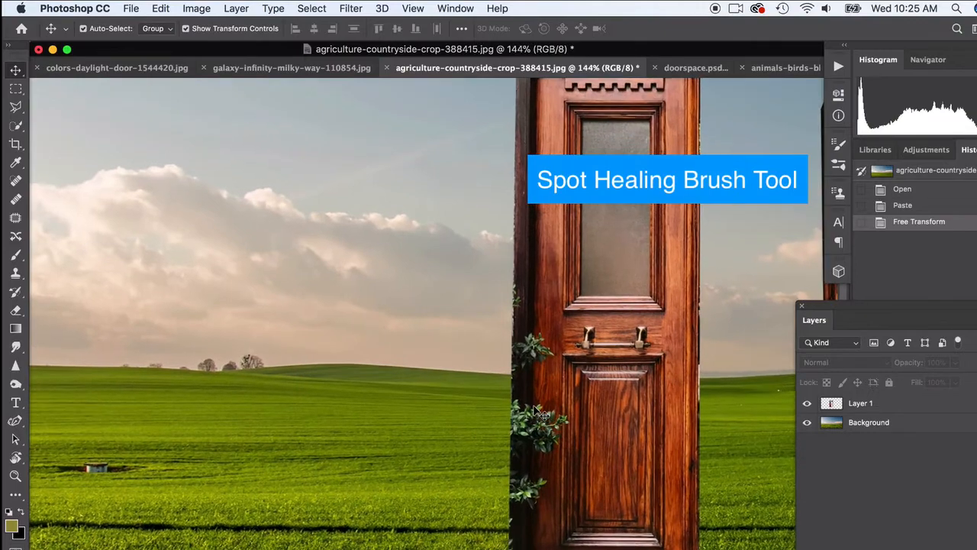
scroll(537, 411, "down", 5)
scroll(537, 410, "right", 5)
left_click(868, 403)
scroll(701, 353, "right", 3)
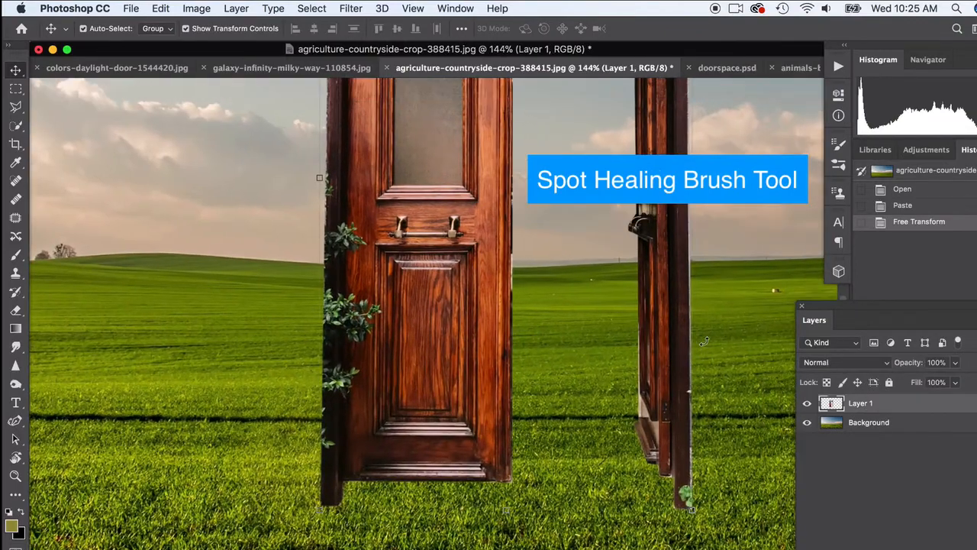
scroll(333, 357, "up", 3)
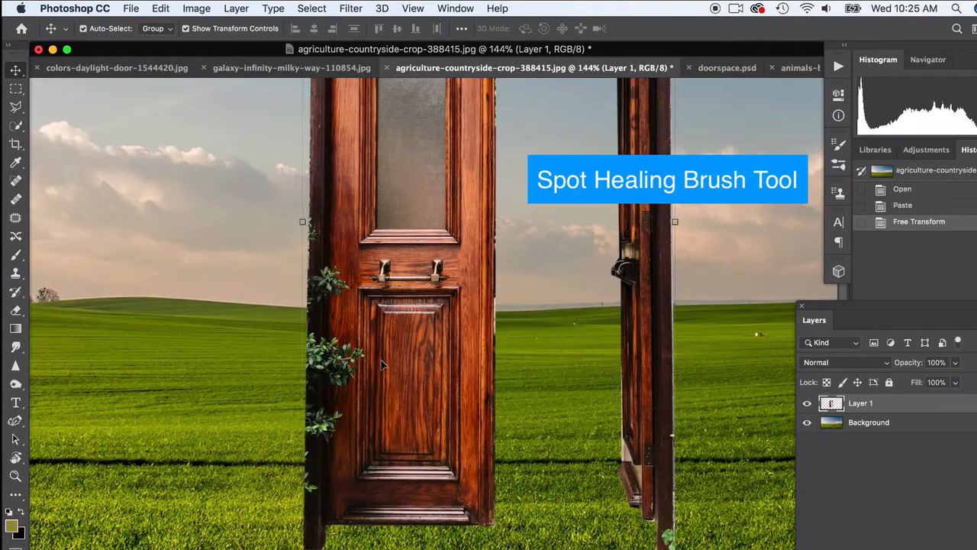
left_click(15, 199)
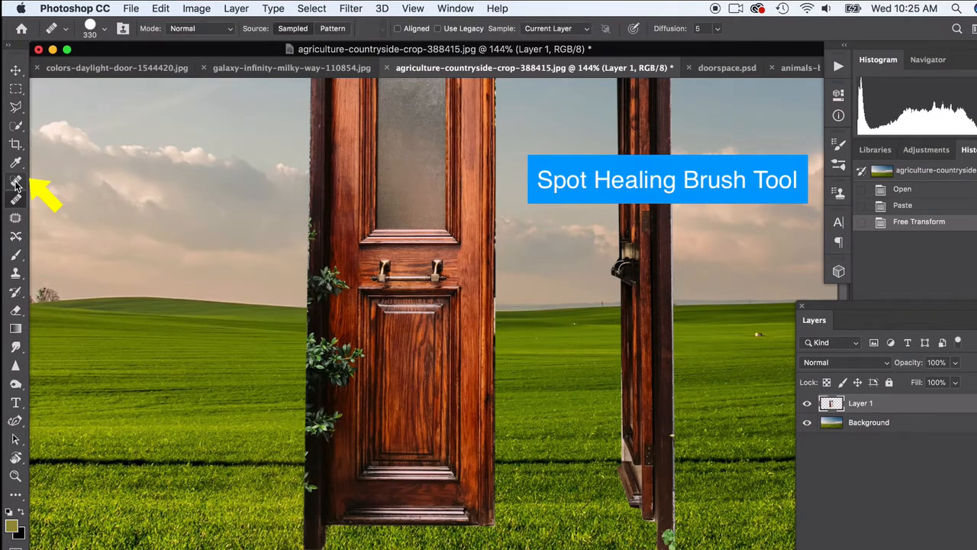
left_click(15, 182)
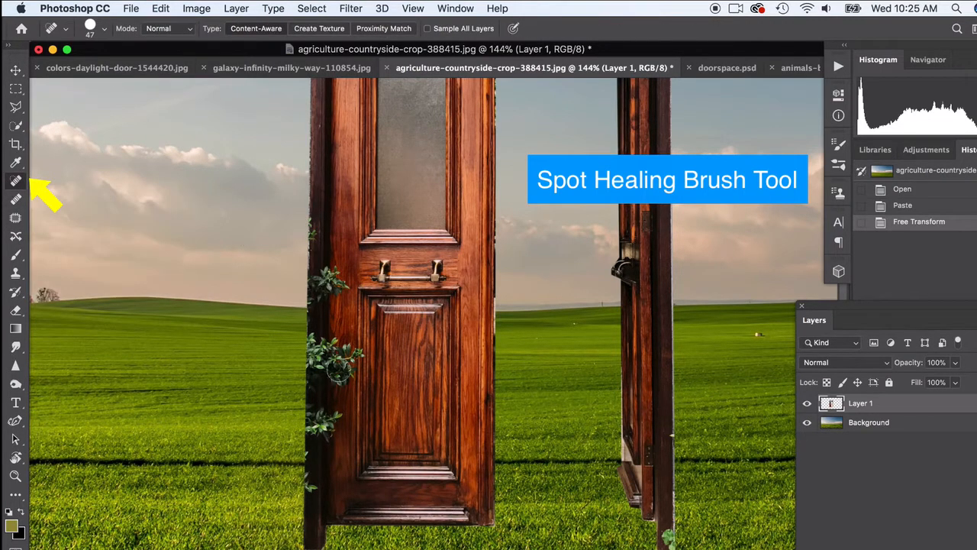
left_click(104, 28)
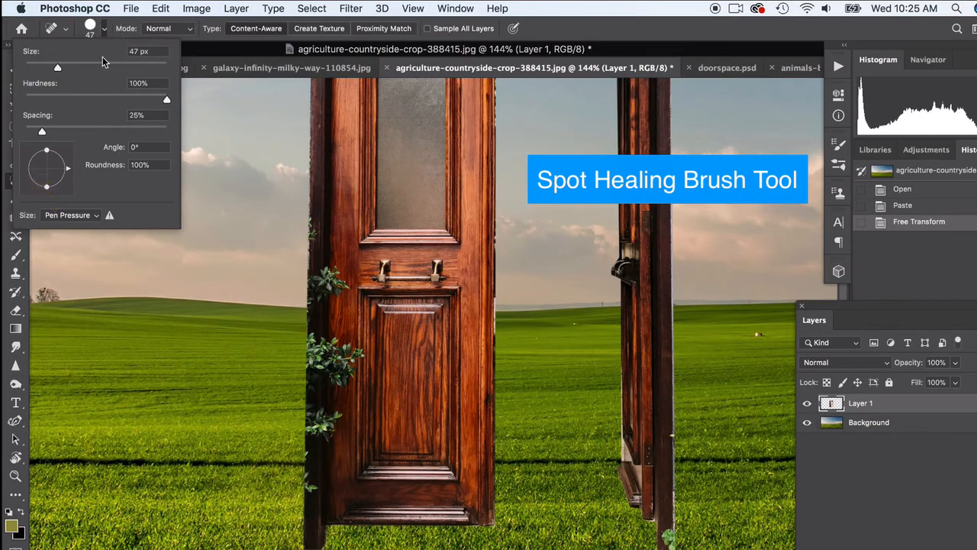
left_click_drag(58, 69, 54, 70)
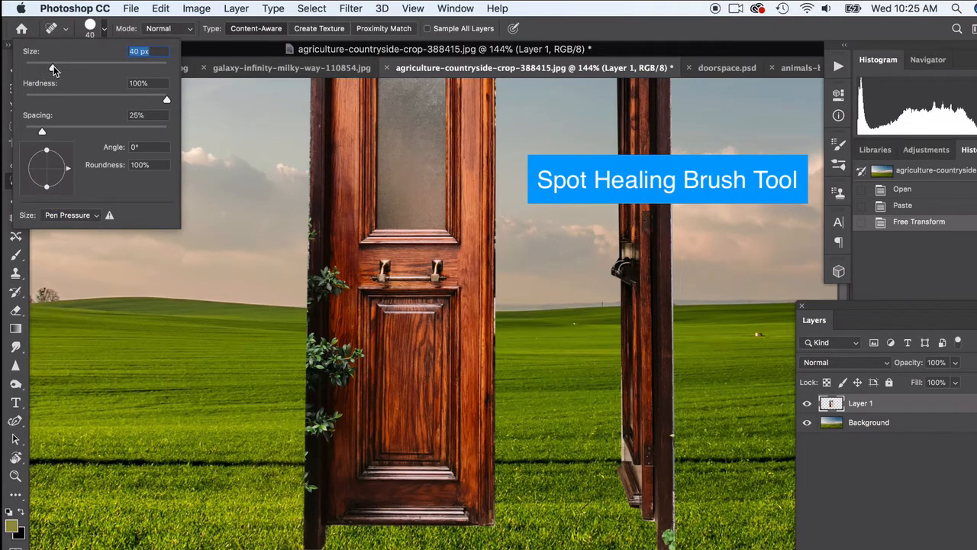
left_click(104, 29)
- Heal away the leaf tips overlapping the left door leaf beside the plant clusters with the Spot Healing Brush
left_click(357, 355)
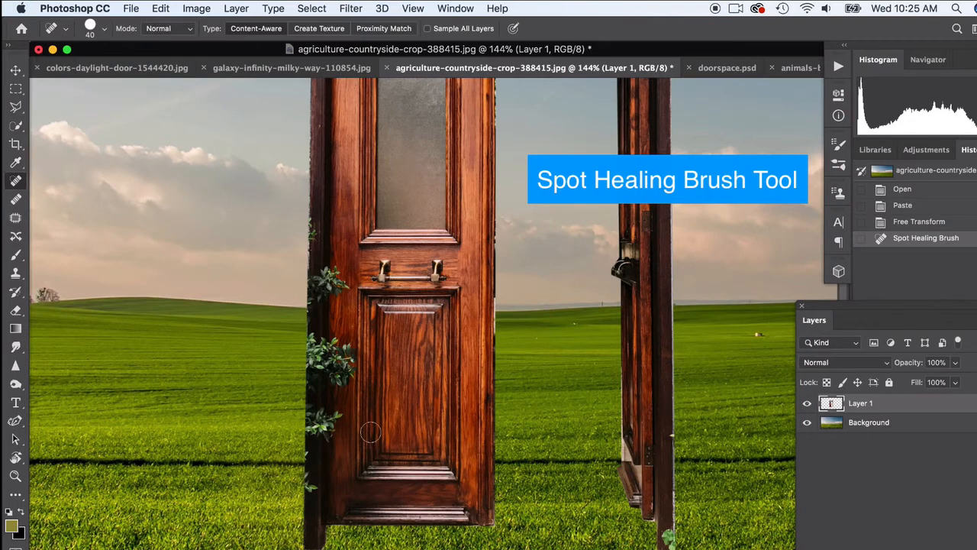
left_click(343, 350)
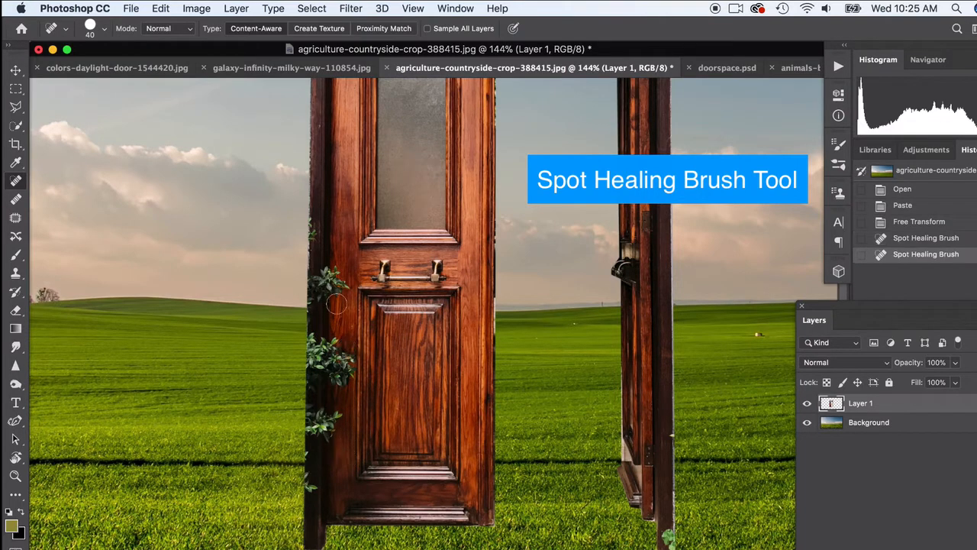
left_click_drag(338, 290, 342, 265)
left_click(350, 287)
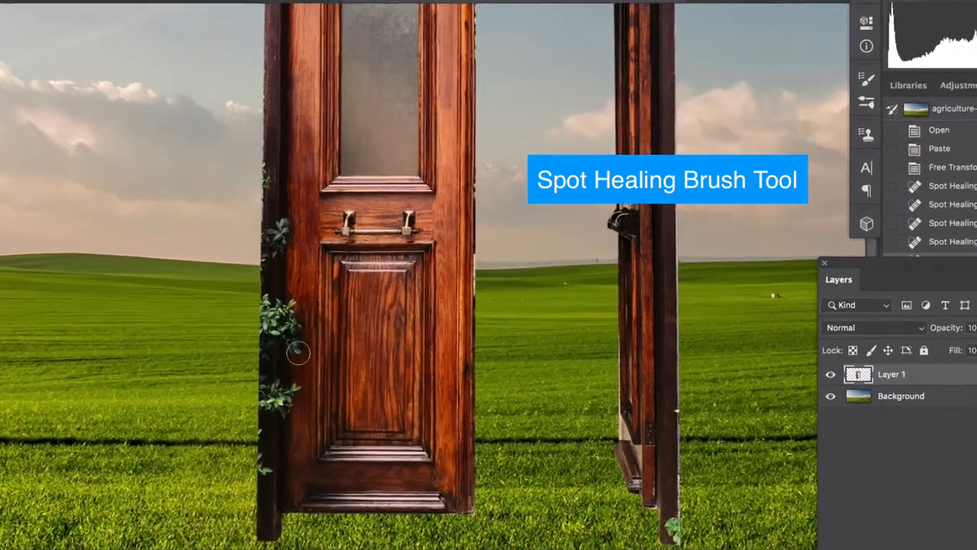
left_click_drag(296, 315, 312, 314)
left_click_drag(301, 355, 302, 365)
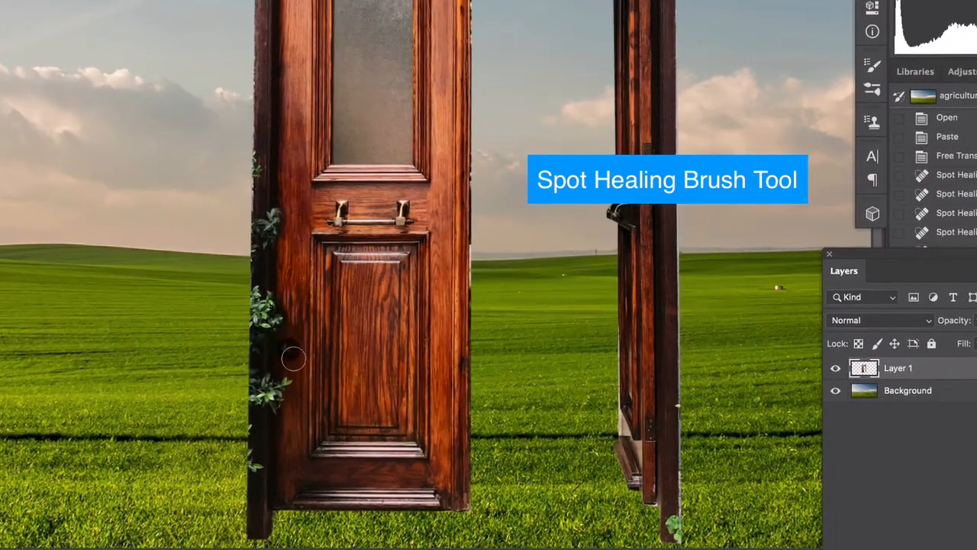
mouse_move(282, 233)
left_mouse_down()
mouse_move(278, 197)
mouse_move(282, 203)
left_mouse_up()
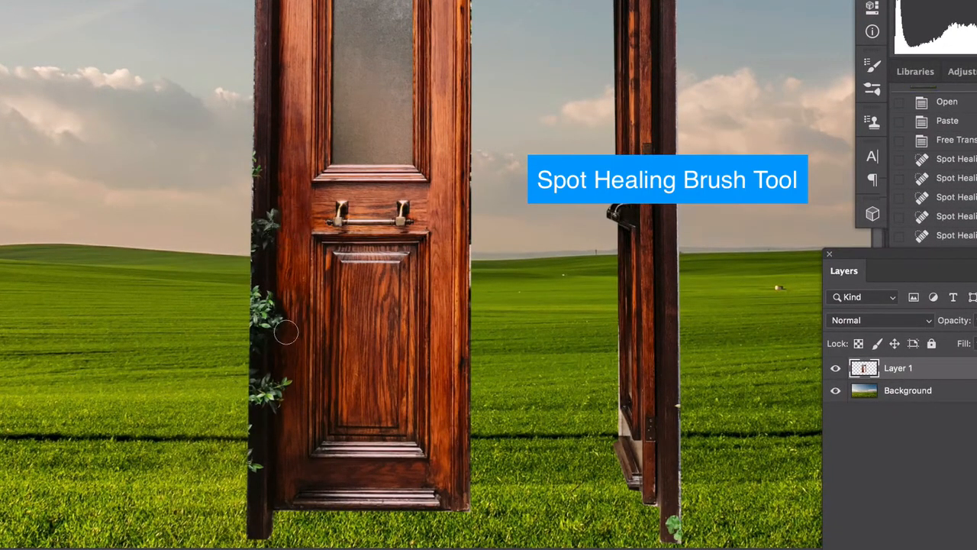
left_click_drag(286, 332, 273, 296)
left_click_drag(286, 401, 284, 378)
left_click_drag(282, 432, 283, 399)
- Heal away the remaining leaf tips and shadow marks on the left door leaf beside the three plant clusters
key("super+plus")
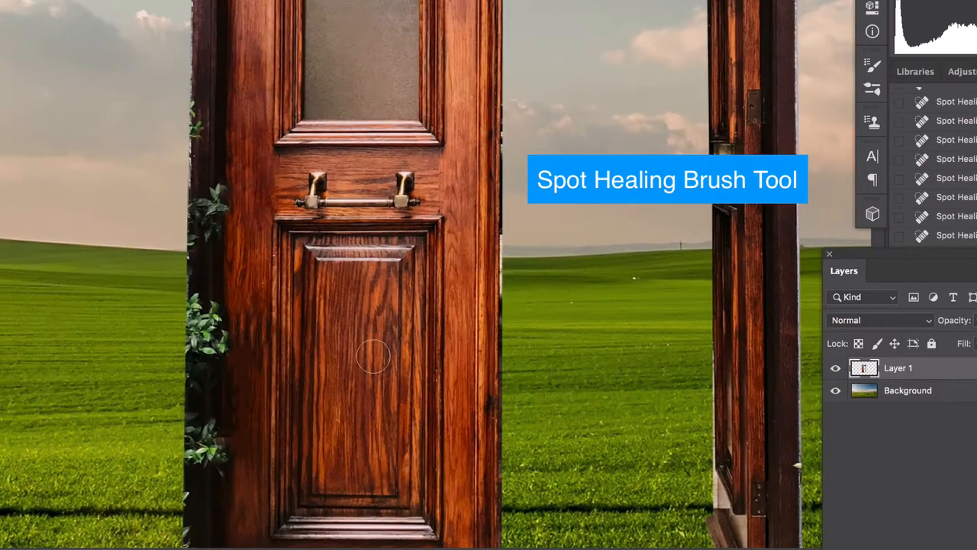
left_click_drag(241, 321, 239, 368)
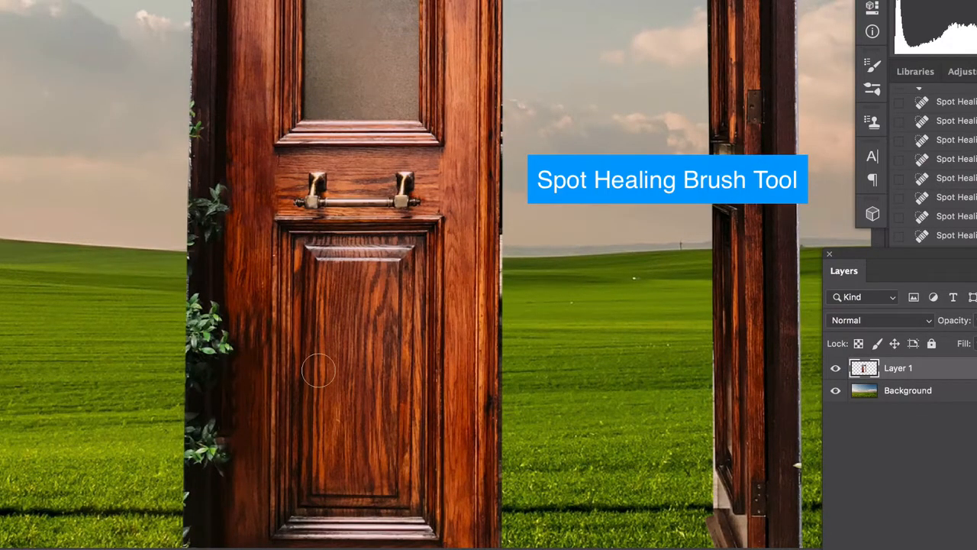
scroll(319, 365, "left", 3)
scroll(319, 366, "down", 1)
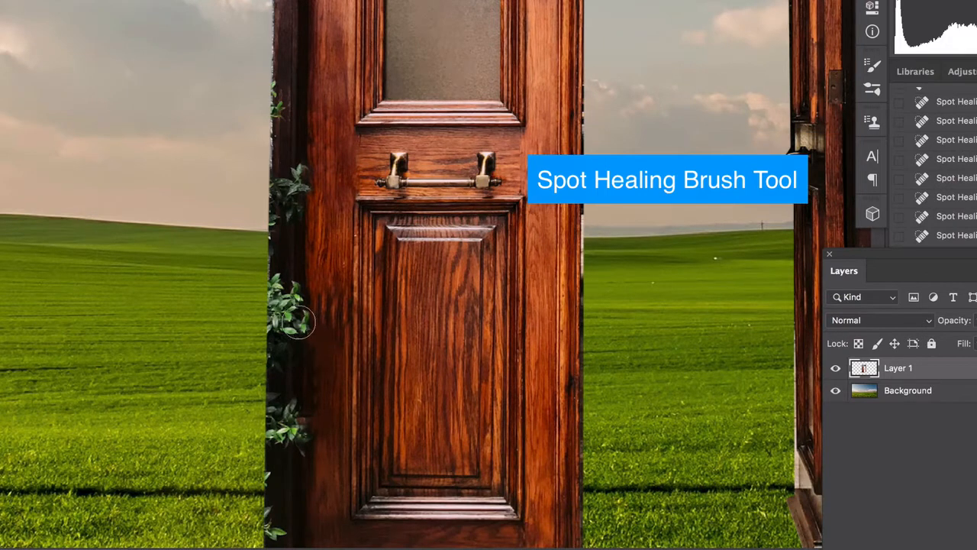
left_click(311, 170)
left_click(315, 321)
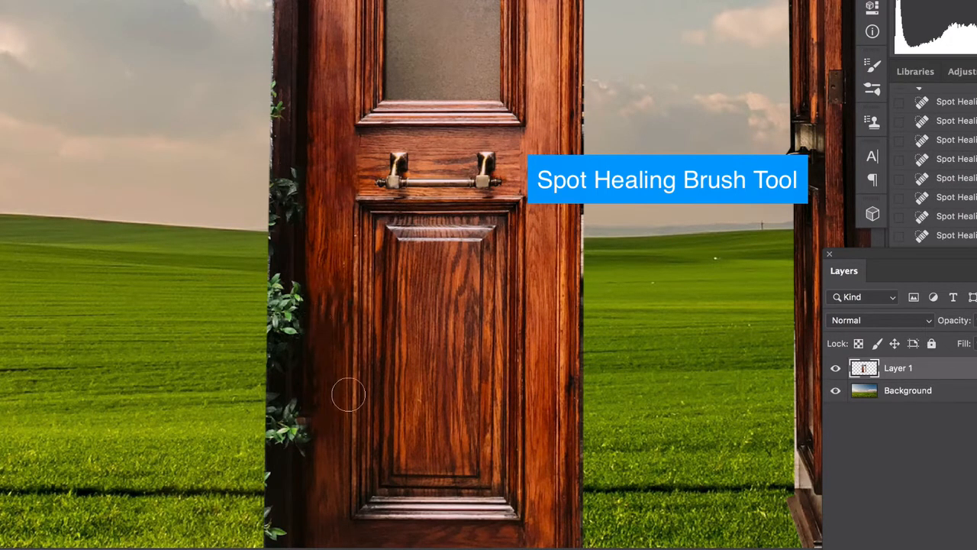
left_click(314, 430)
left_click(313, 438)
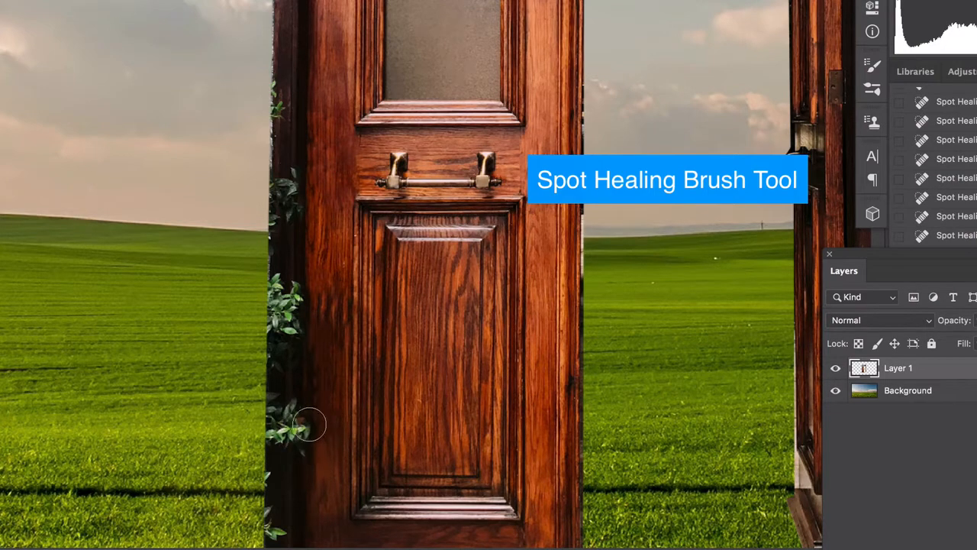
- Trim the ragged outer edge of the left frame post straight using a Polygonal Lasso selection from beside the lintel to its foot
scroll(354, 337, "down", 5)
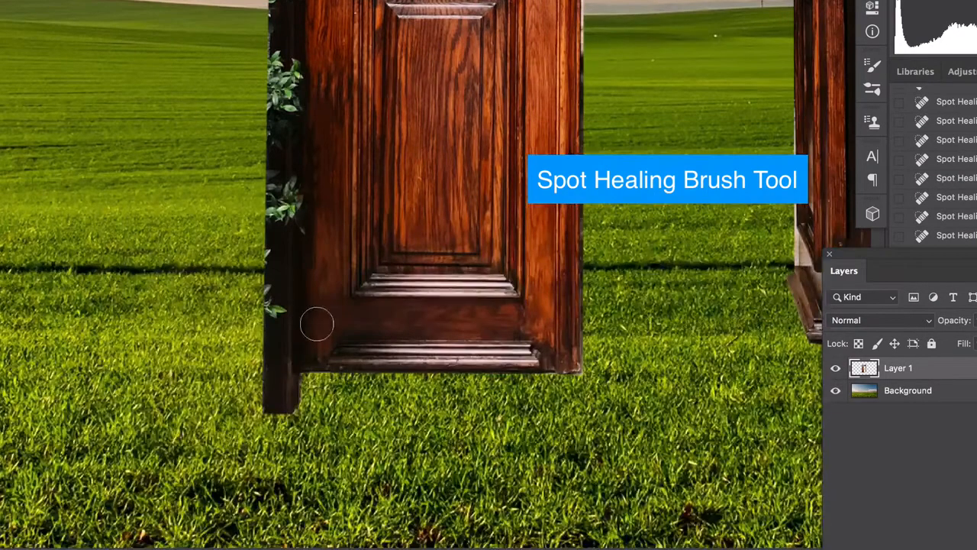
scroll(316, 323, "up", 5)
scroll(320, 310, "down", 1)
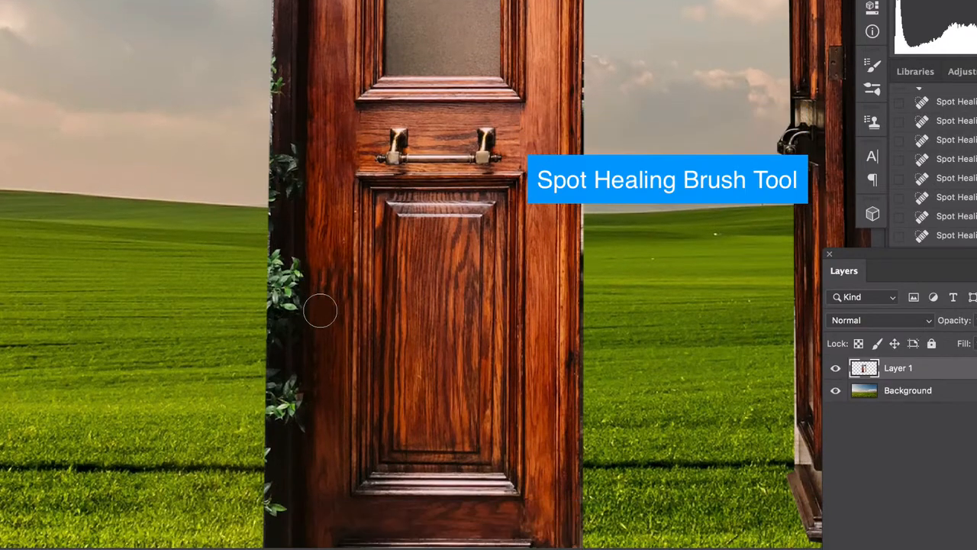
scroll(207, 233, "up", 8)
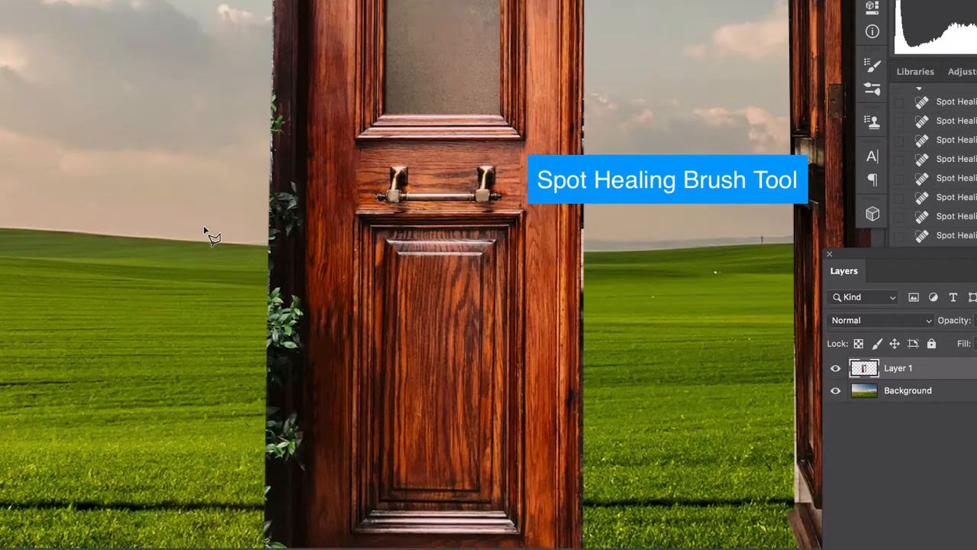
scroll(244, 153, "up", 2)
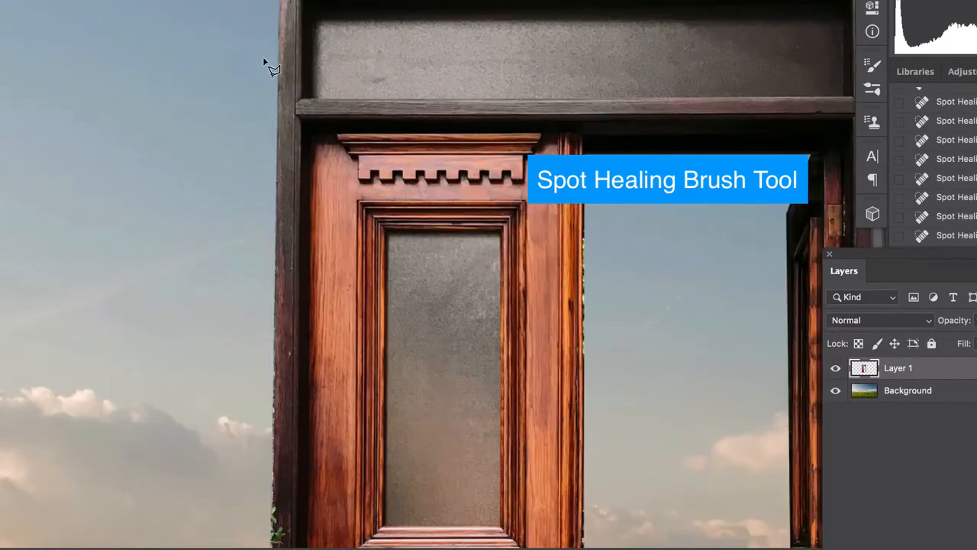
key("l")
left_click(278, 101)
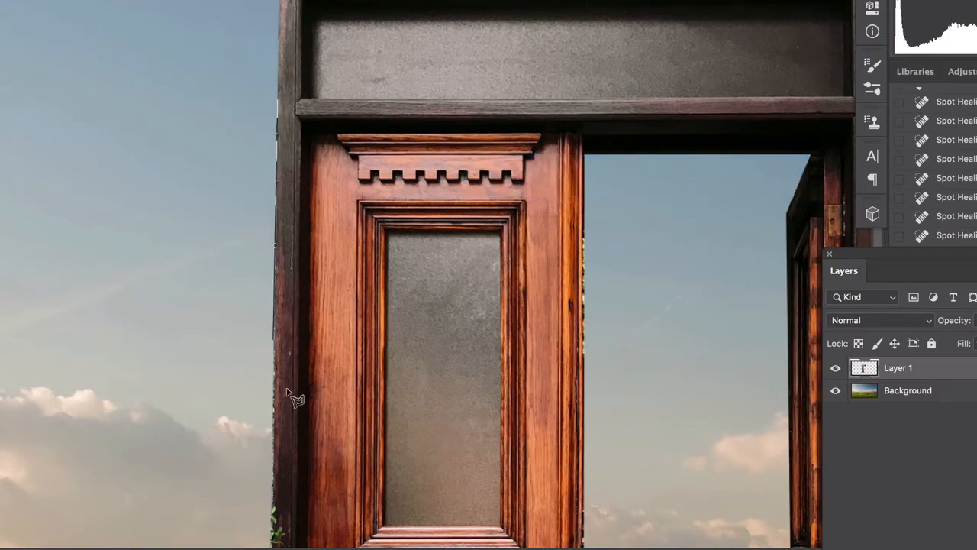
scroll(291, 397, "down", 10)
scroll(293, 395, "down", 4)
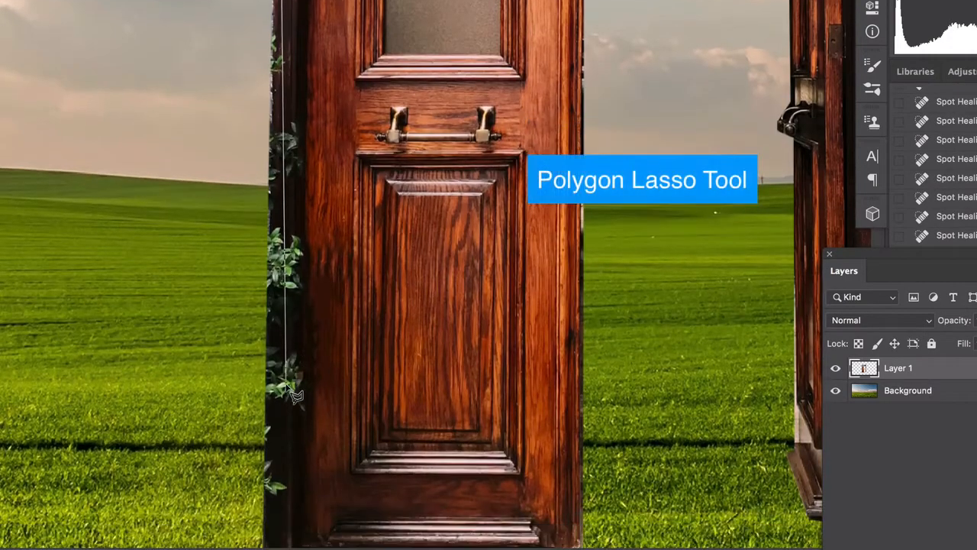
left_click(265, 475)
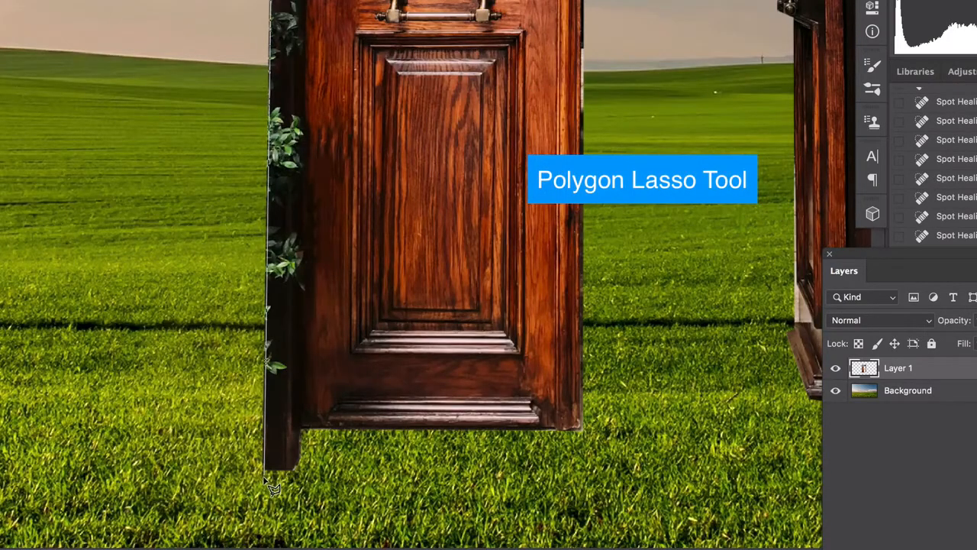
left_click(97, 382)
scroll(99, 221, "up", 5)
scroll(99, 222, "up", 6)
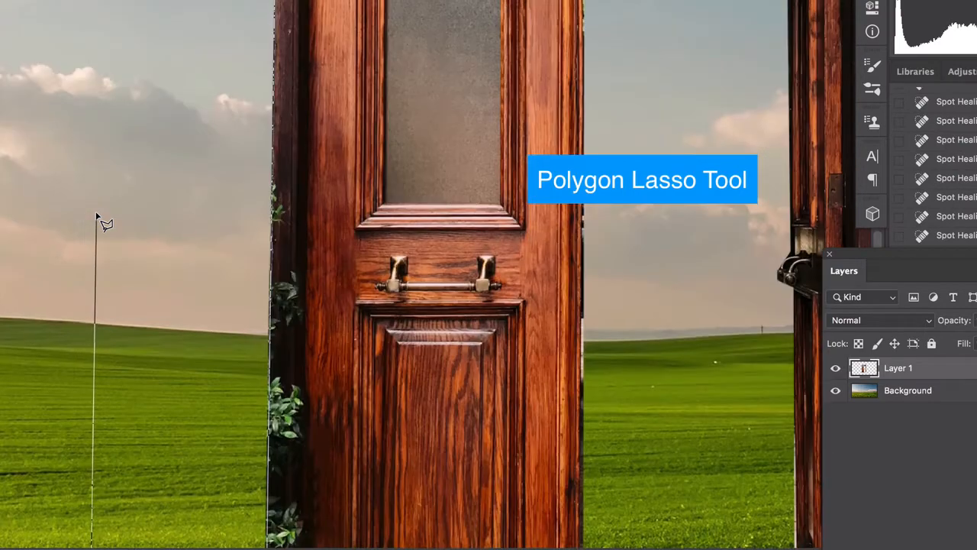
left_click(203, 40)
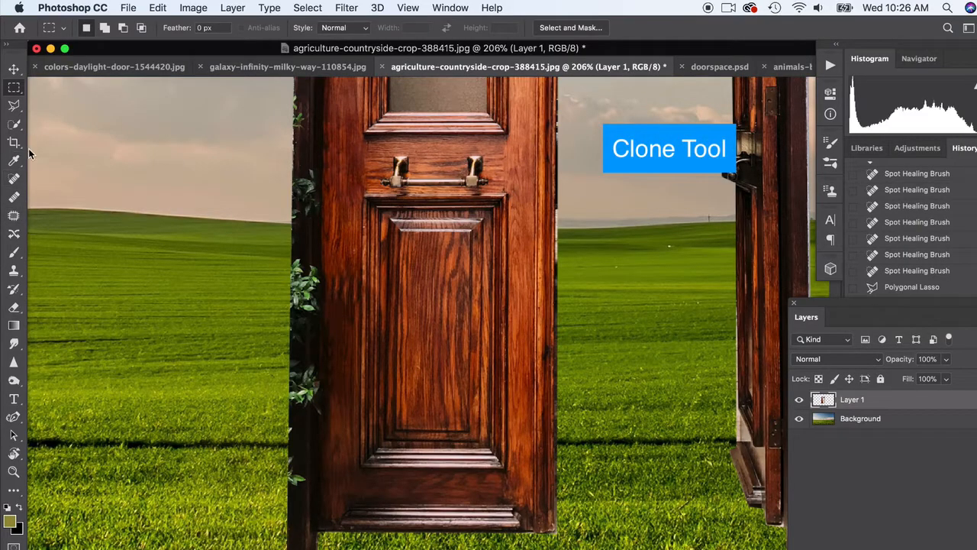
- Enclose the leafy left frame post in a rectangular marquee selection from its foot up to beside the glass panel
scroll(311, 252, "up", 3)
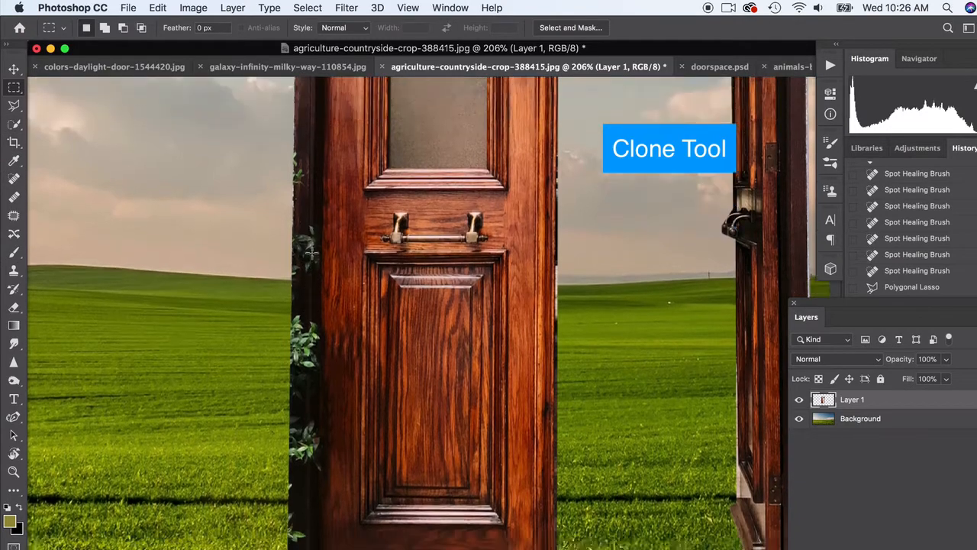
scroll(298, 351, "down", 2)
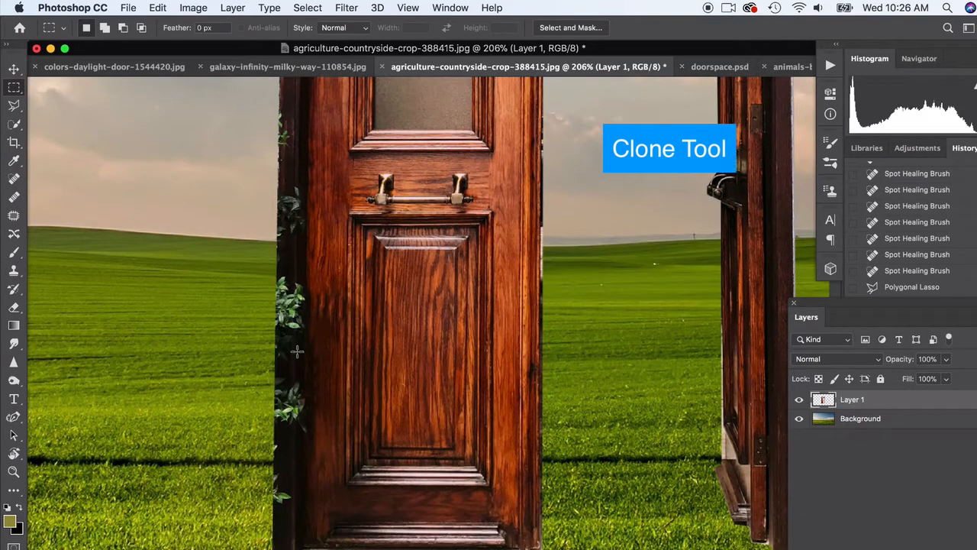
scroll(289, 238, "up", 3)
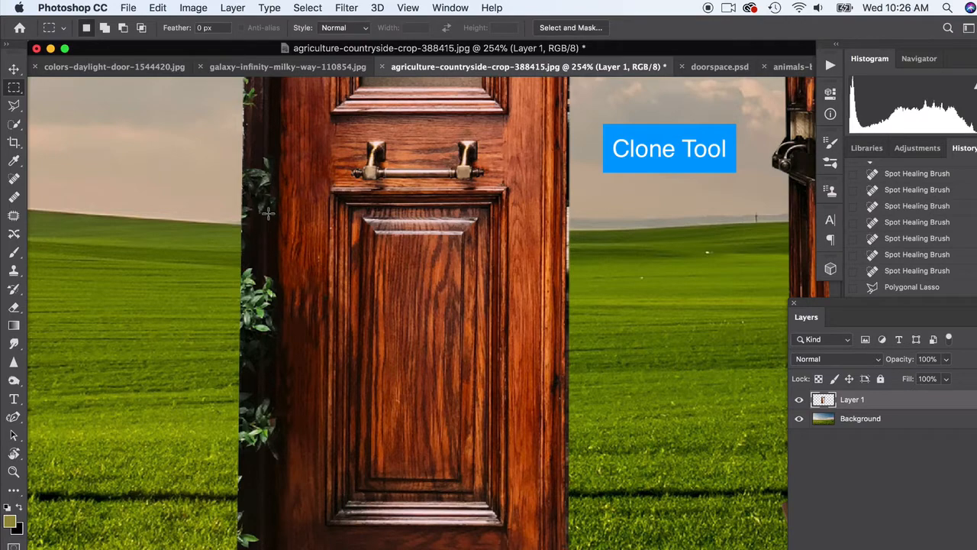
scroll(292, 233, "right", 5)
scroll(293, 233, "left", 6)
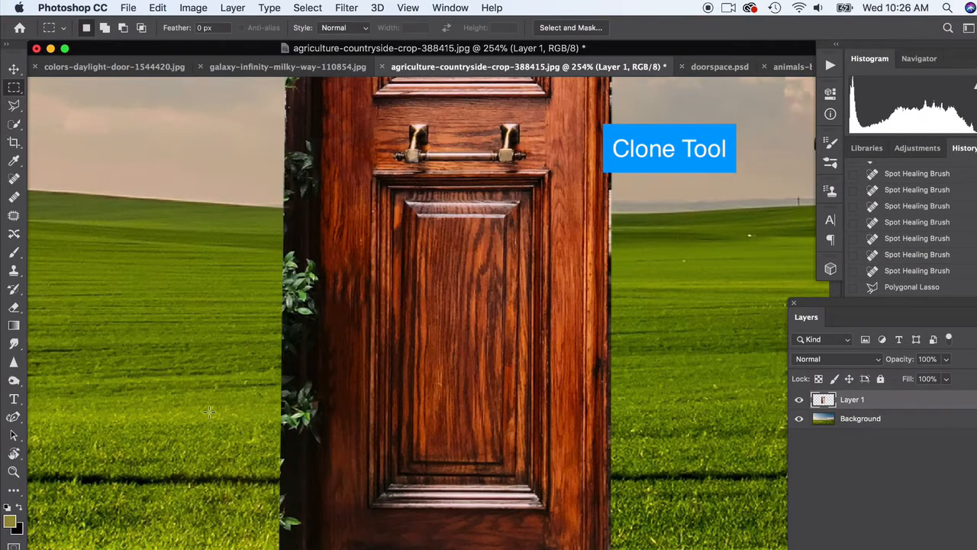
scroll(208, 412, "down", 5)
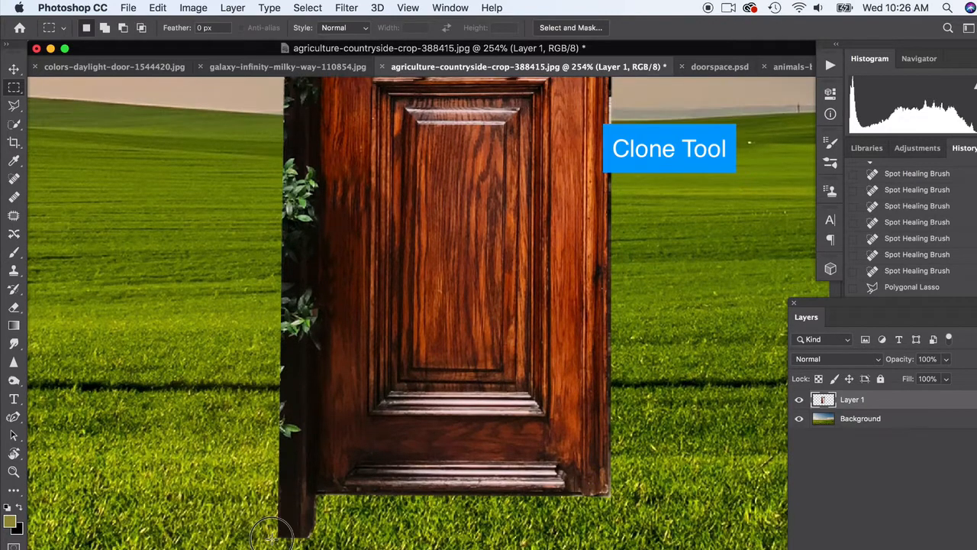
left_click_drag(271, 535, 323, 153)
key("Delete")
scroll(290, 305, "down", 5)
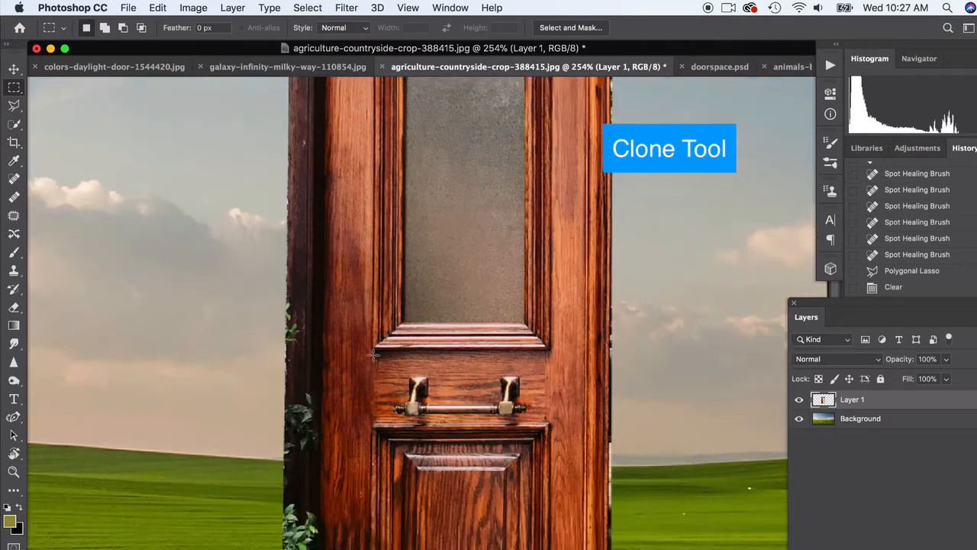
- Switch to the Clone Stamp and set its brush size to 108 px
left_click(14, 271)
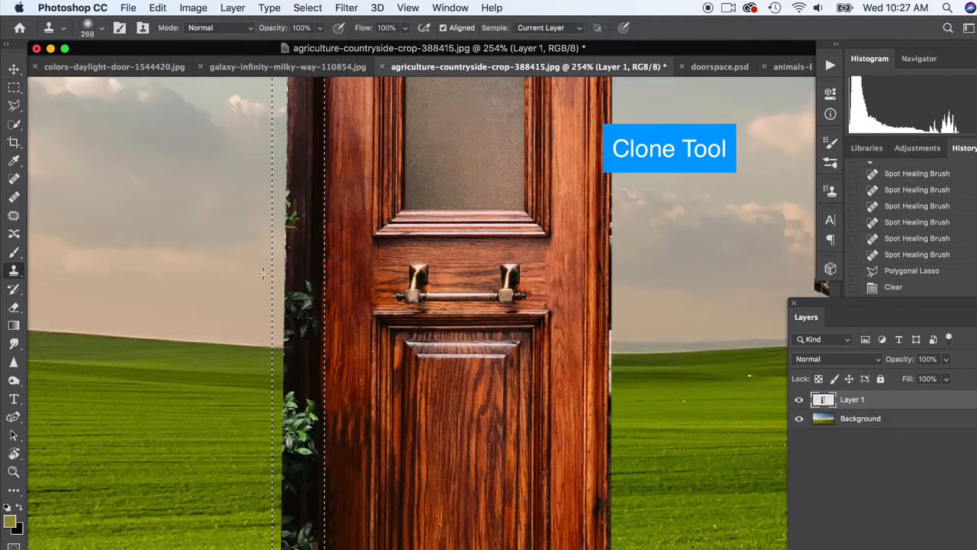
left_click(101, 32)
left_click_drag(111, 72, 127, 73)
left_click(102, 30)
- Clone clean dark wood from the upper left frame post over the two upper leaf clusters inside the selection
scroll(297, 200, "up", 5)
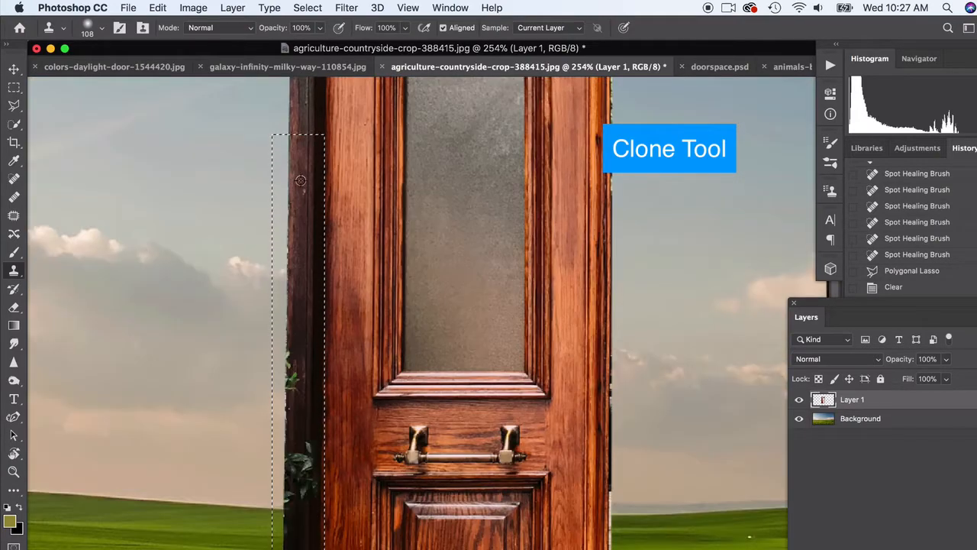
scroll(300, 180, "up", 3)
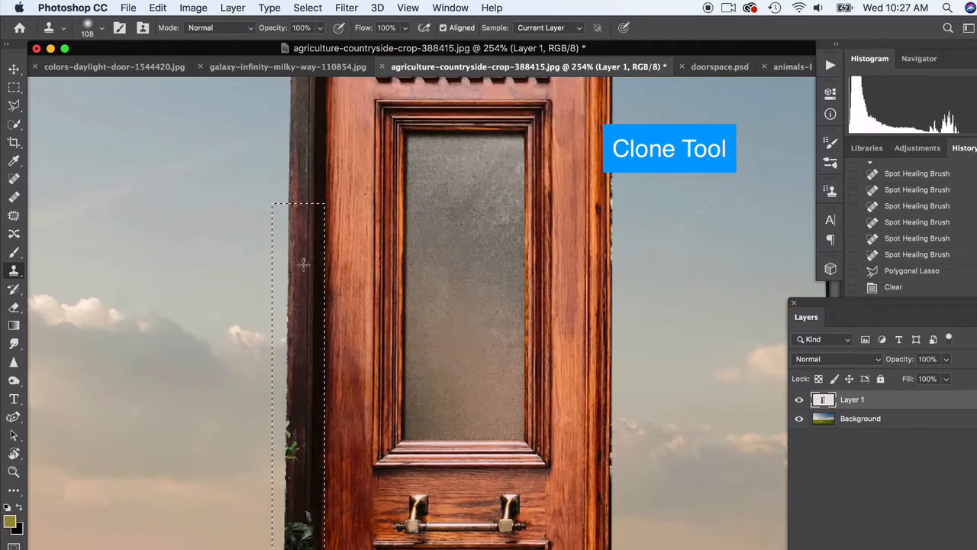
scroll(303, 264, "down", 5)
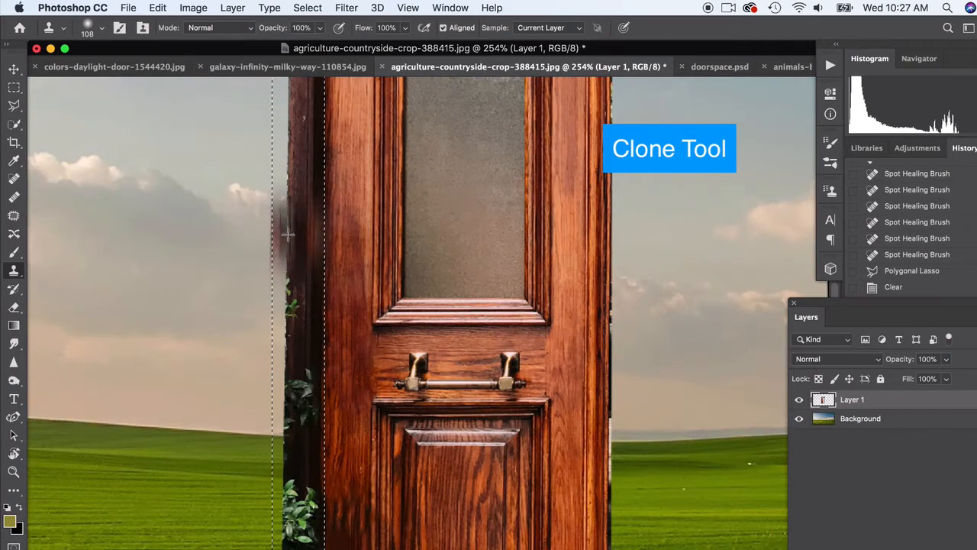
scroll(289, 320, "down", 1)
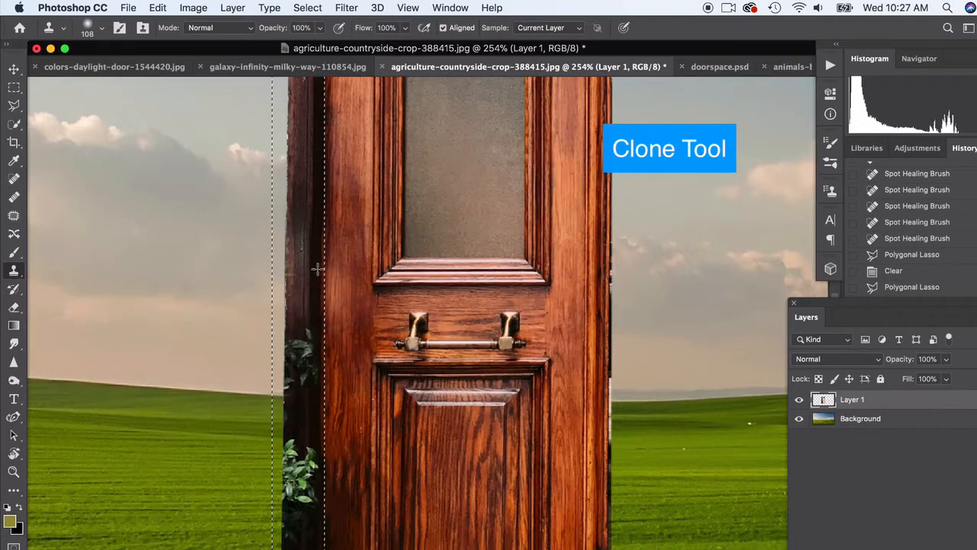
key("super+d")
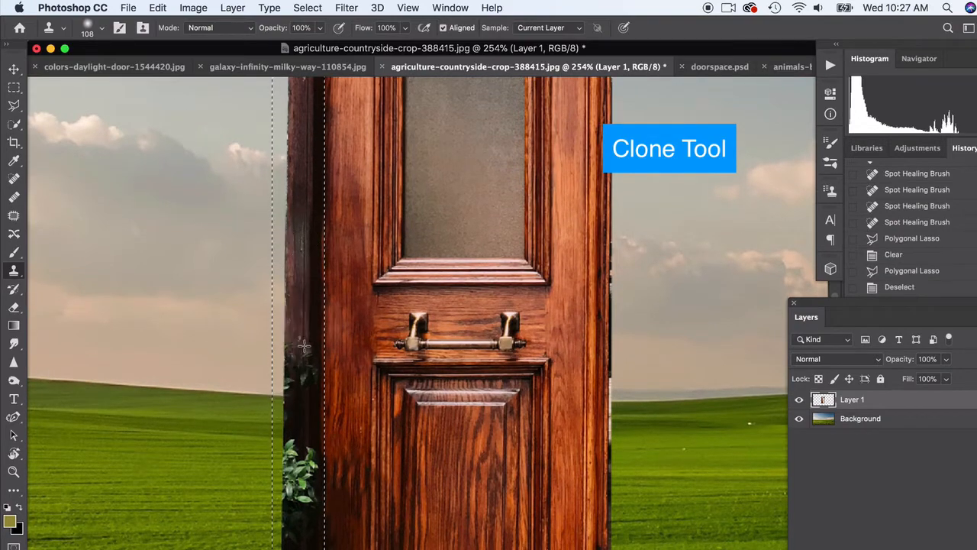
scroll(303, 347, "down", 3)
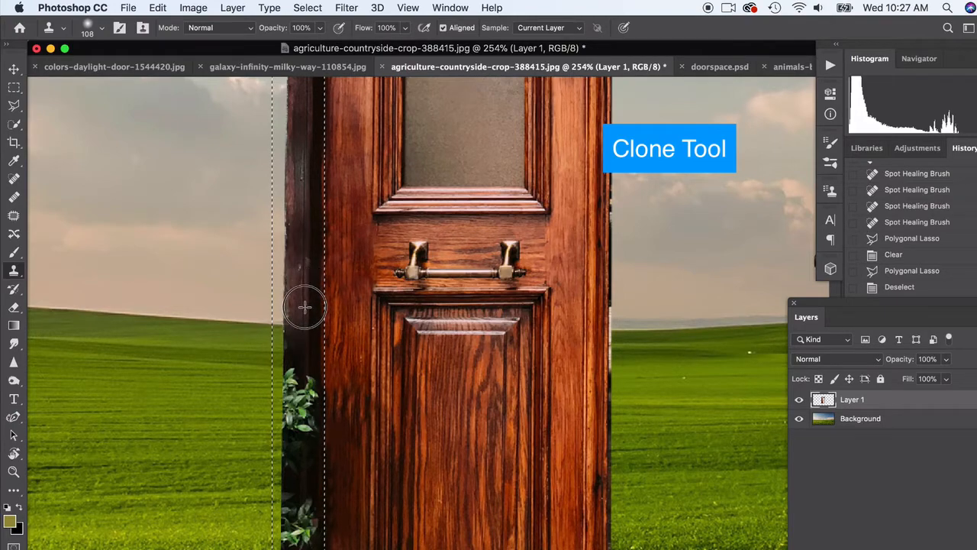
- Clone dark wood over the lower leaf clusters on the left frame post, down to the leaves near its foot
scroll(304, 336, "down", 4)
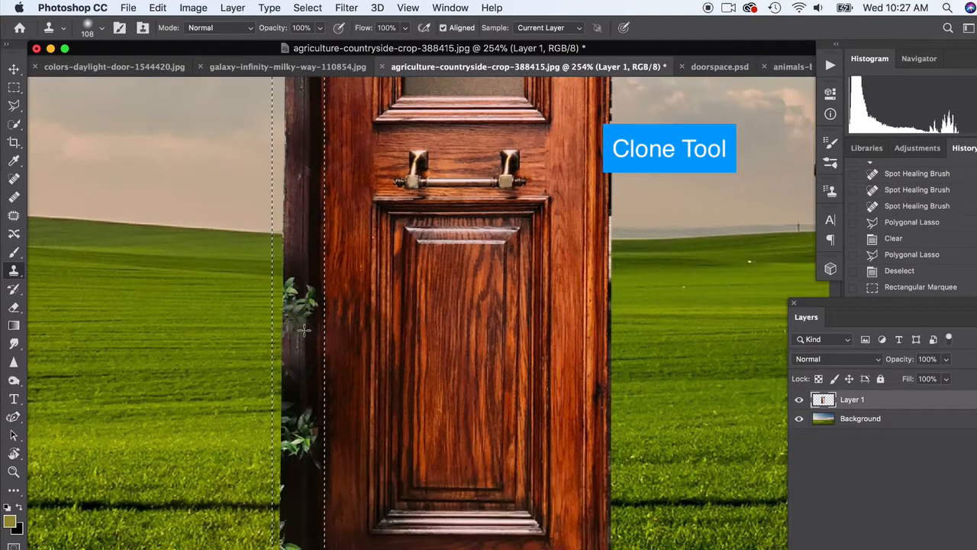
left_click(304, 372)
scroll(303, 351, "down", 3)
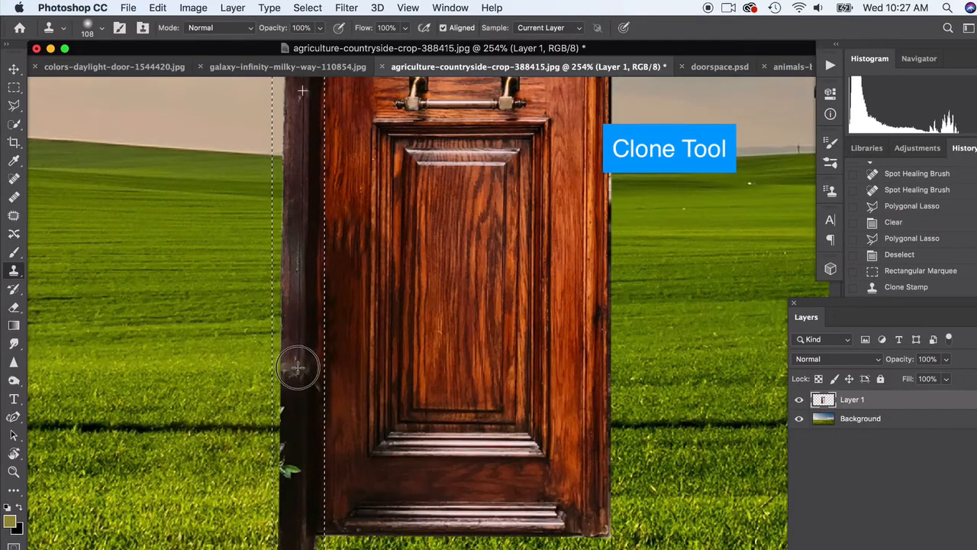
left_click(297, 395)
scroll(295, 393, "down", 4)
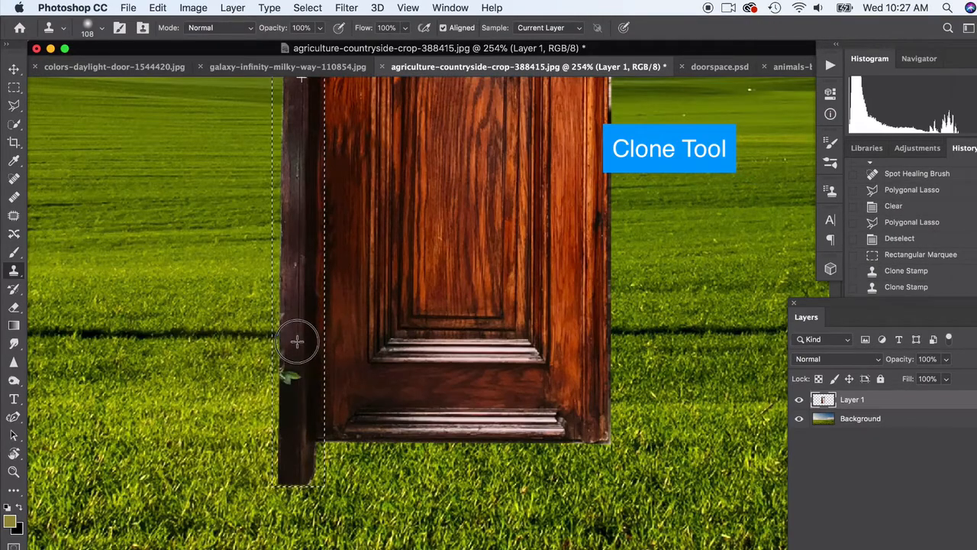
left_click_drag(294, 350, 293, 338)
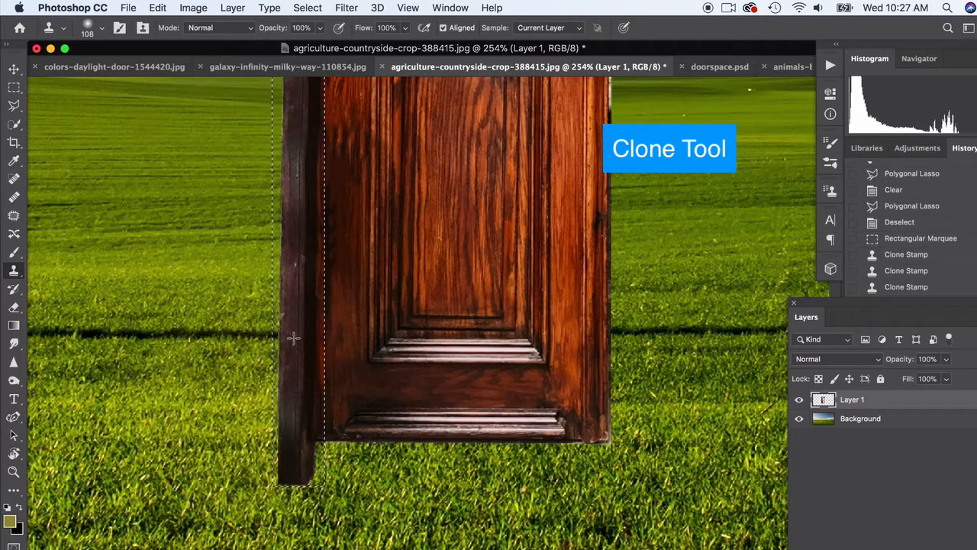
left_click(289, 313)
- Switch to the Rectangular Marquee tool and clear the selection around the retouched left frame post
scroll(272, 368, "up", 15)
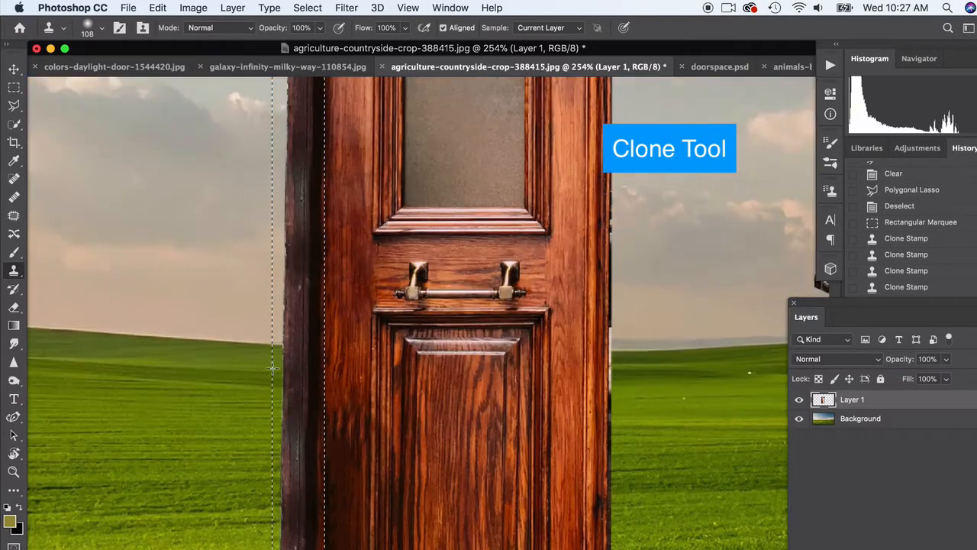
scroll(272, 367, "up", 5)
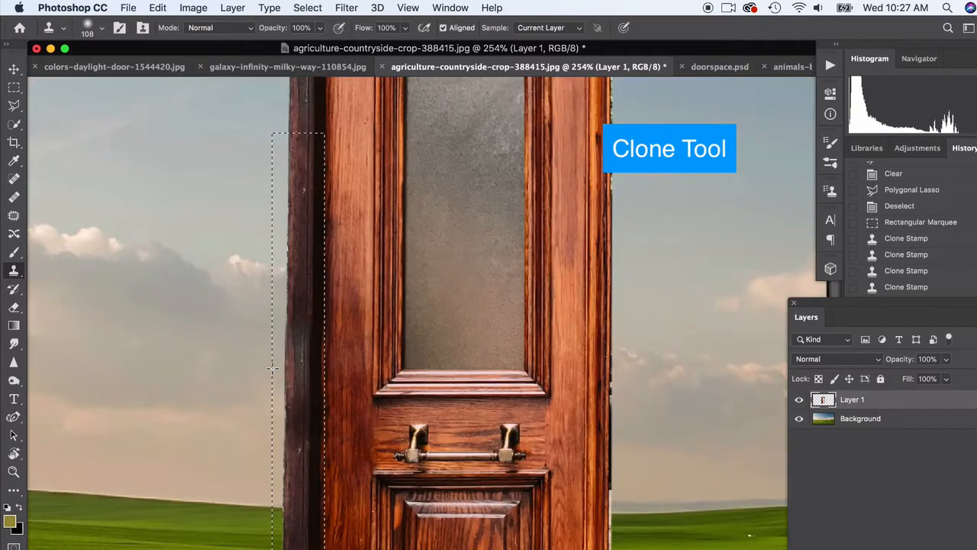
left_click(14, 87)
scroll(337, 252, "down", 10)
scroll(359, 267, "right", 2)
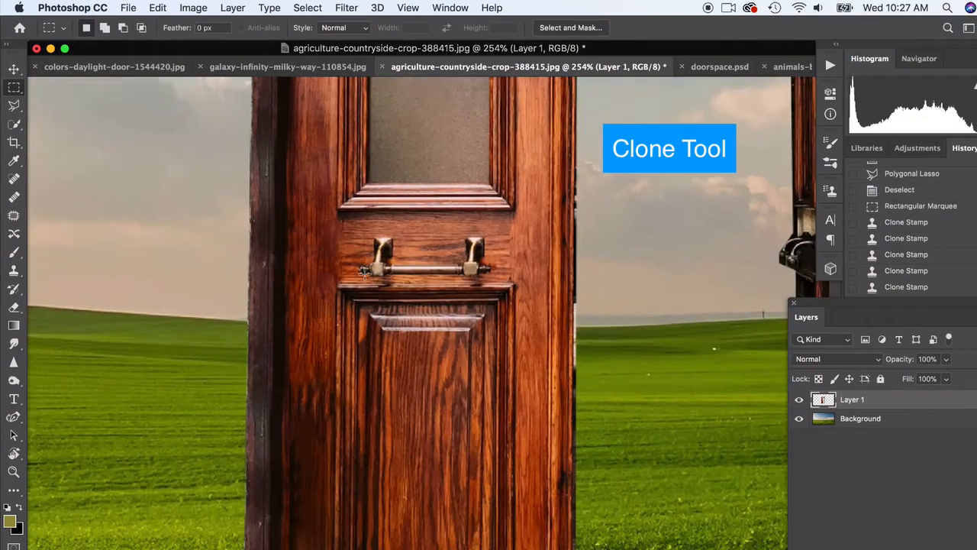
scroll(365, 272, "down", 5)
scroll(364, 271, "left", 4)
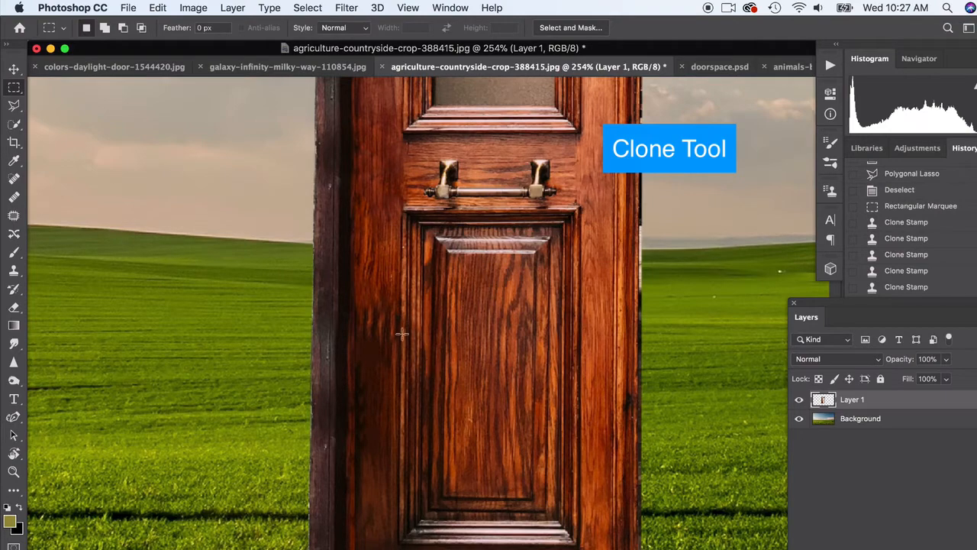
- Sample clean wood beside the door handle with the Clone Stamp and add a new layer above Layer 1
scroll(374, 301, "up", 3)
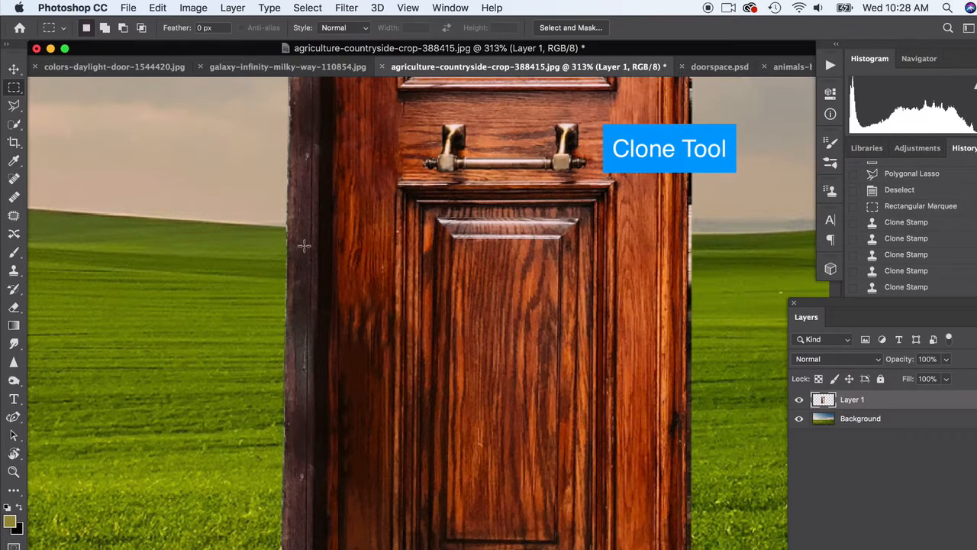
left_click(14, 271)
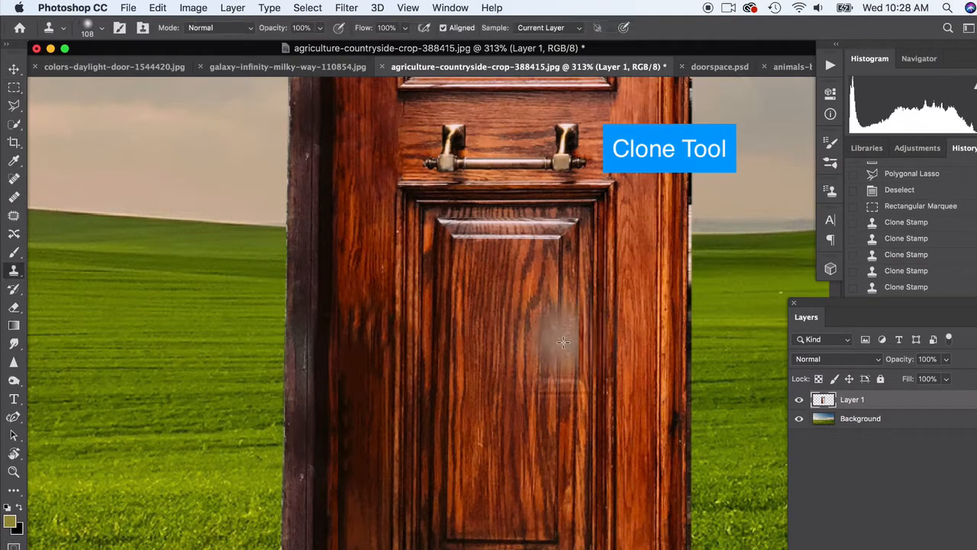
left_click(520, 323, "alt")
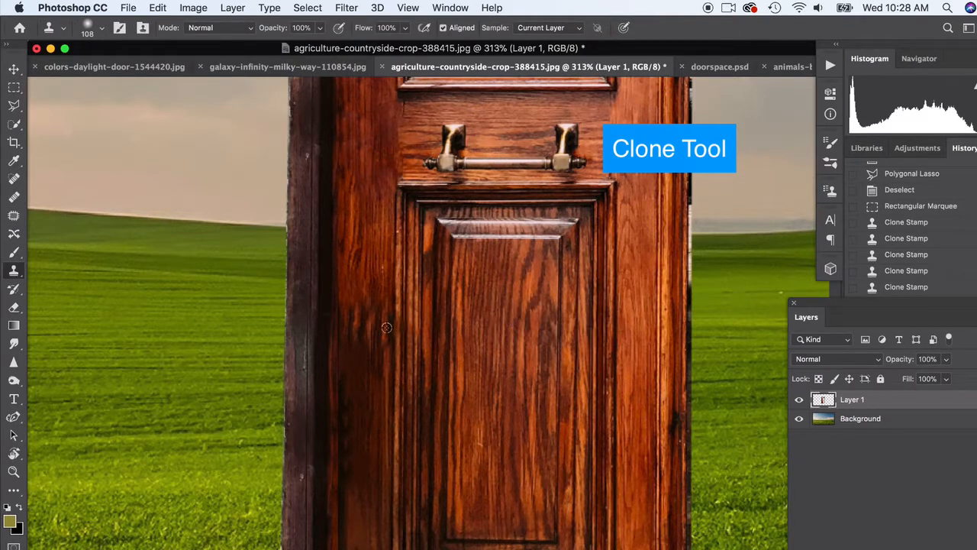
scroll(363, 377, "up", 5)
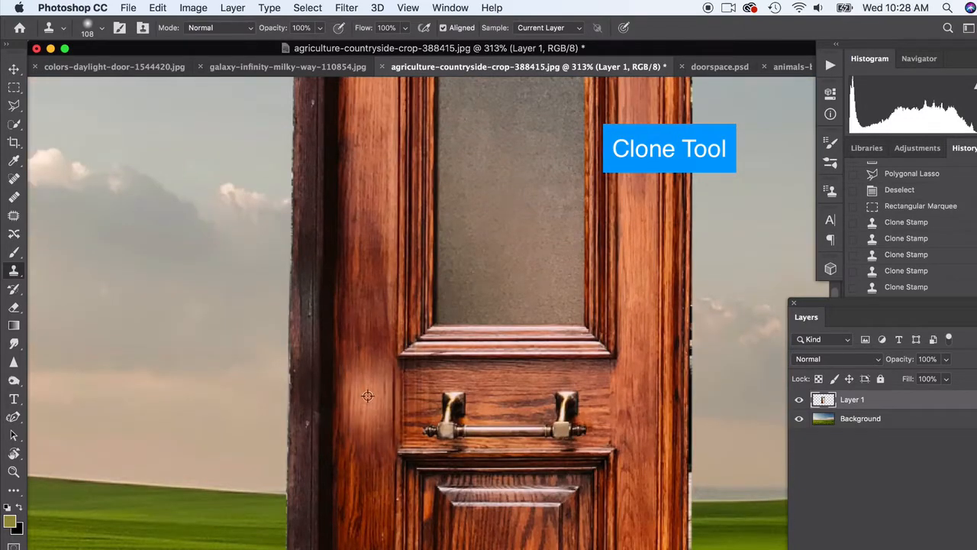
left_click_drag(367, 396, 368, 391)
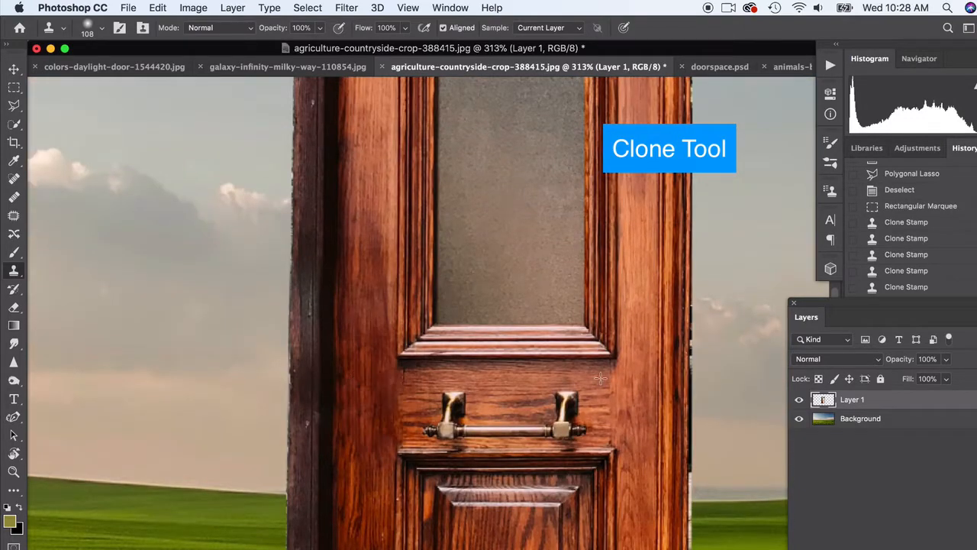
key("super+shift+alt+n")
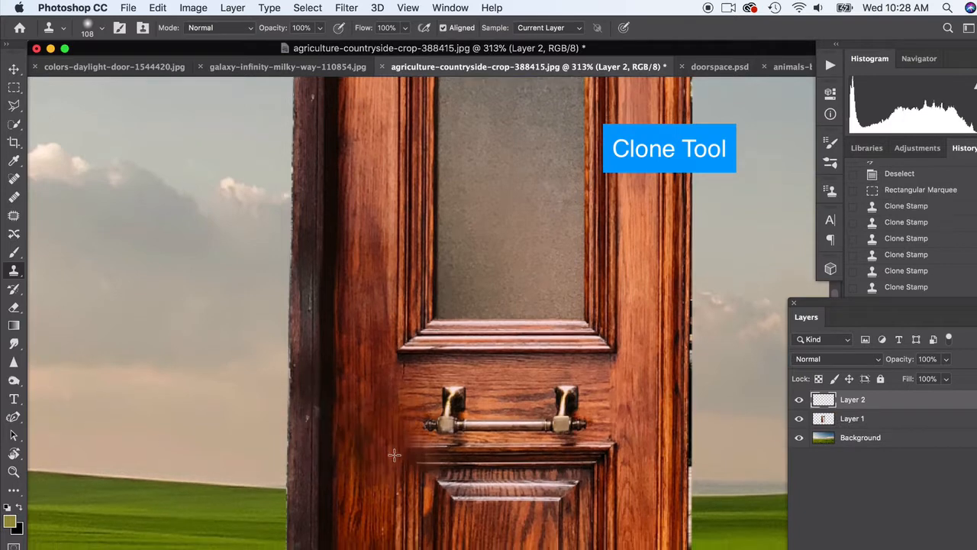
- Clone the sampled wood on the new layer down over the dark patches beside the lower panel, and clear the selection
scroll(392, 424, "down", 4)
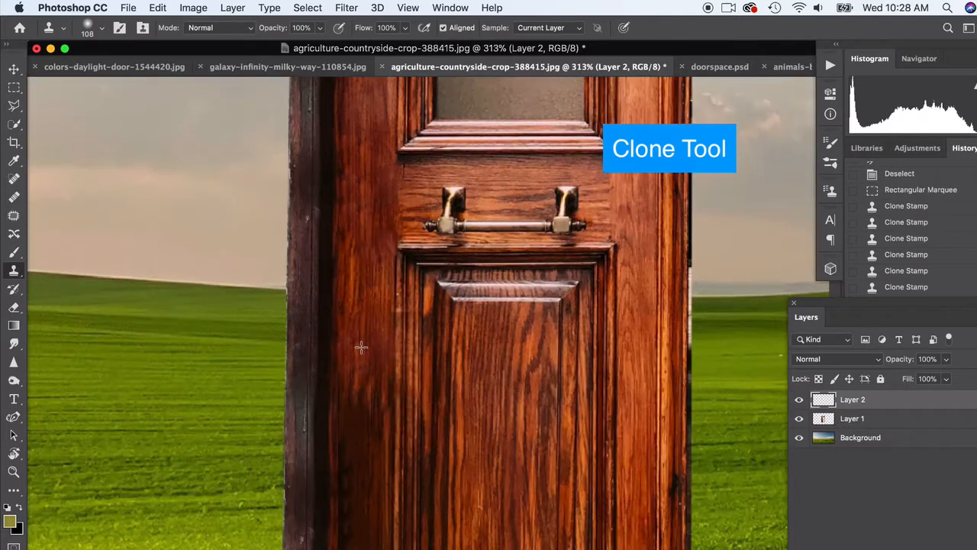
left_click_drag(361, 344, 367, 468)
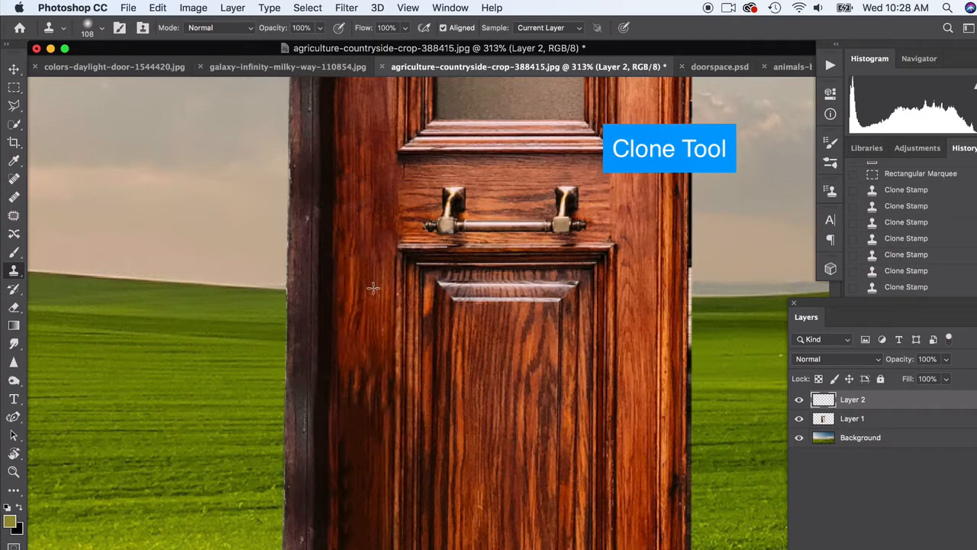
left_click_drag(376, 286, 377, 497)
scroll(380, 462, "down", 5)
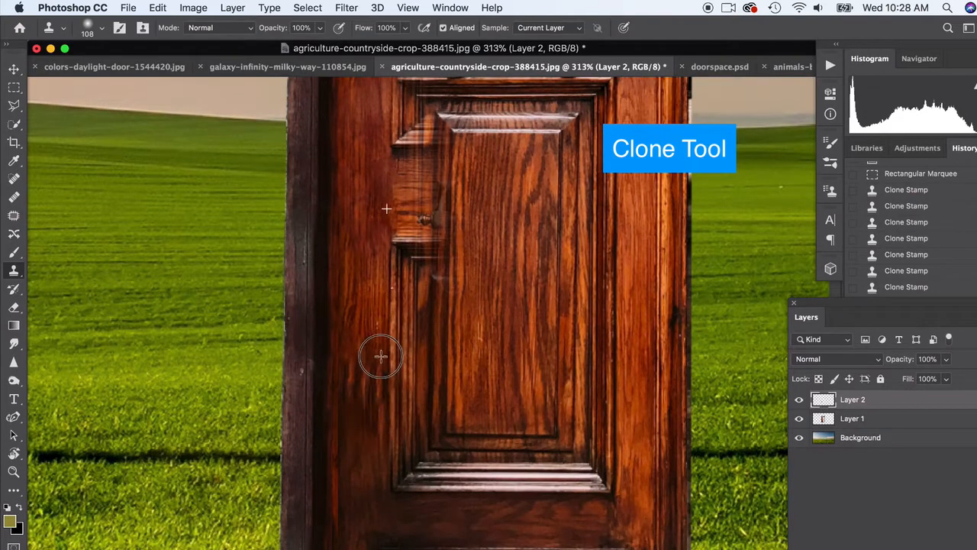
key("super+d")
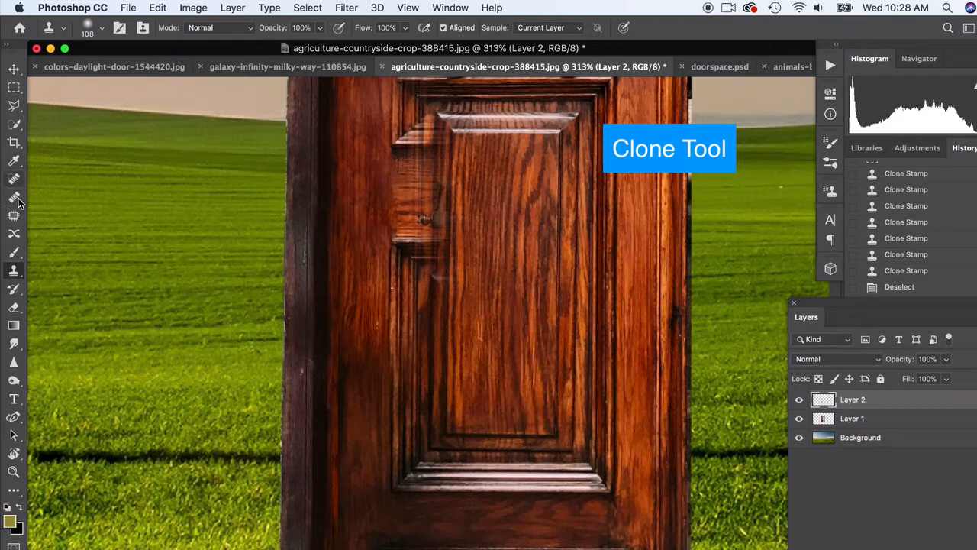
- Erase the stray cloned moulding from Layer 2 along the lower panel's edge, reducing the Eraser size to 41 px
left_click(14, 307)
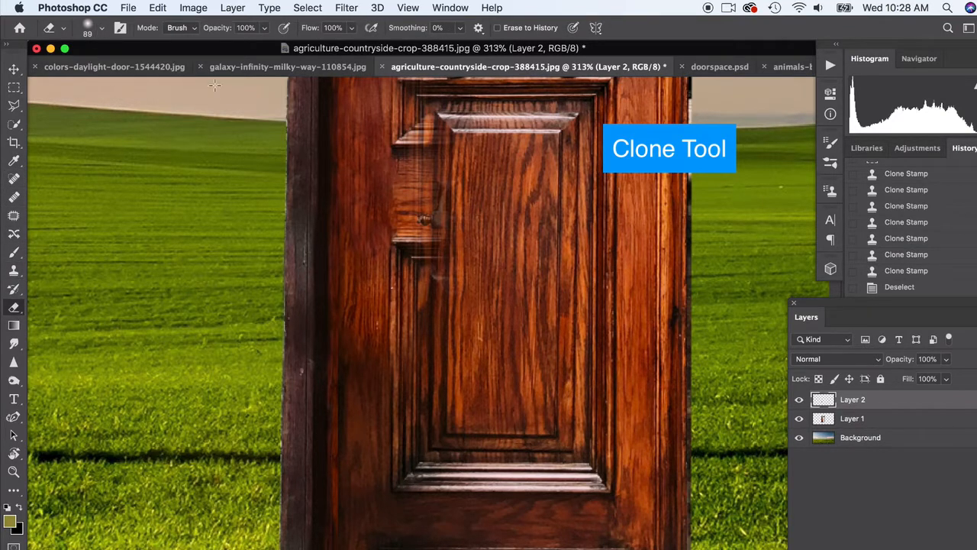
mouse_move(442, 236)
left_mouse_down()
mouse_move(436, 364)
mouse_move(430, 297)
mouse_move(445, 183)
mouse_move(416, 136)
mouse_move(442, 140)
left_mouse_up()
scroll(473, 214, "up", 4)
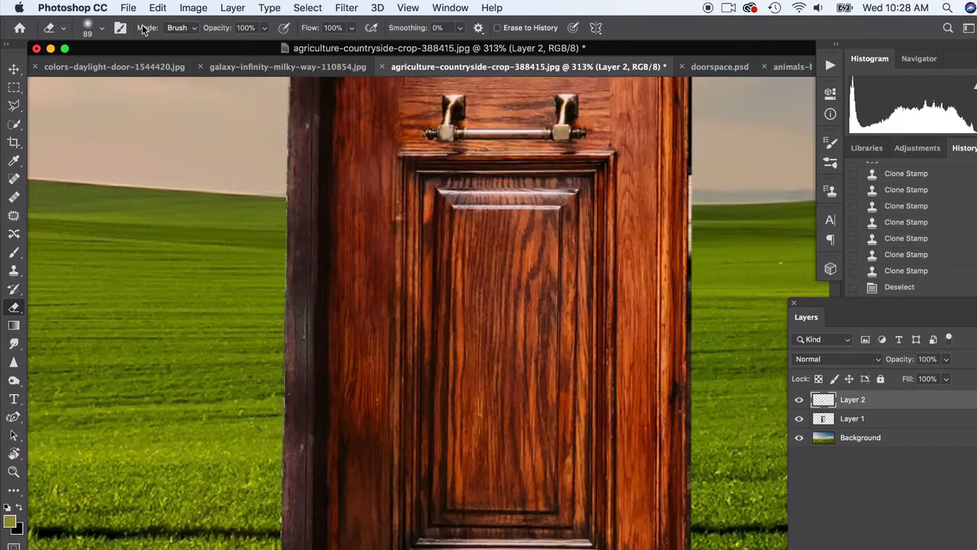
left_click(101, 29)
left_click_drag(98, 73, 90, 74)
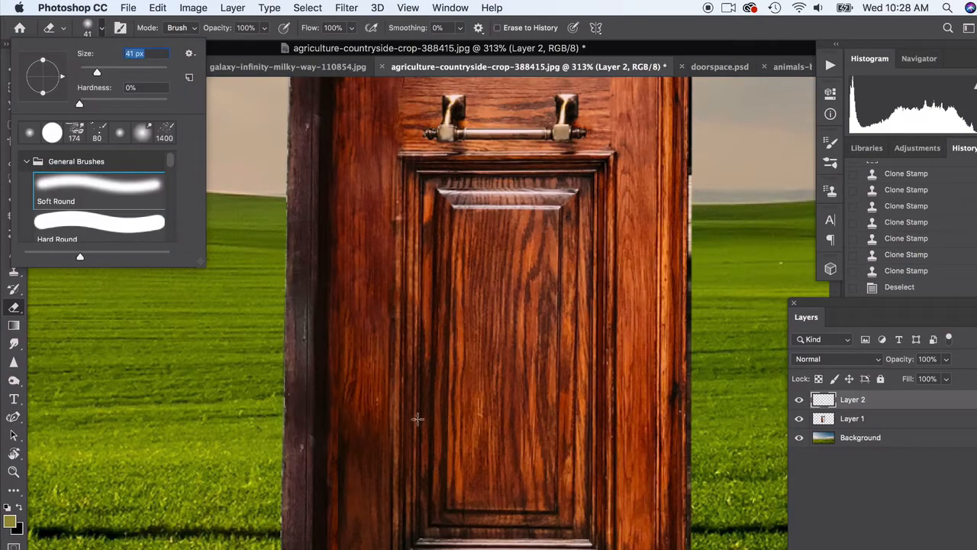
left_click(420, 416)
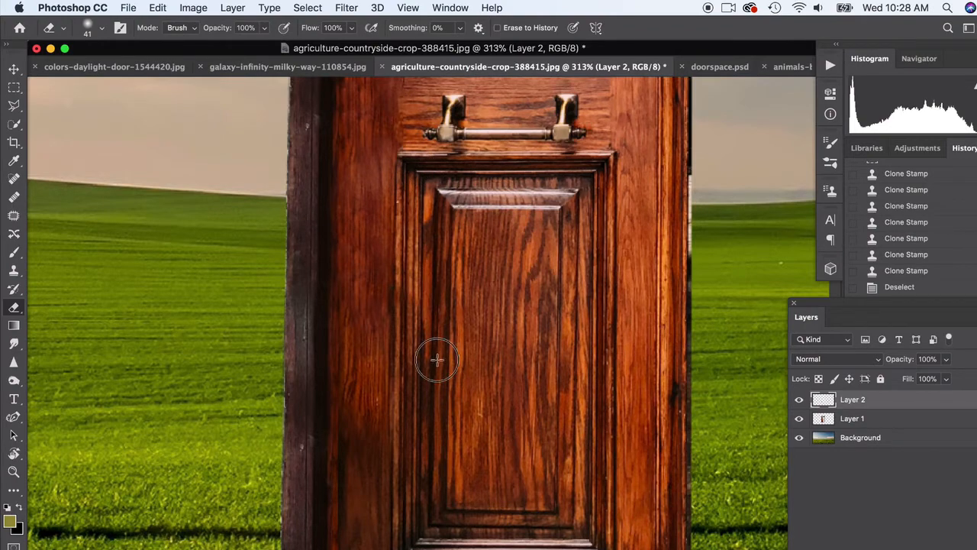
- Examine the retouched door up close and as a whole for remaining flaws
scroll(431, 389, "up", 5)
scroll(436, 387, "up", 6)
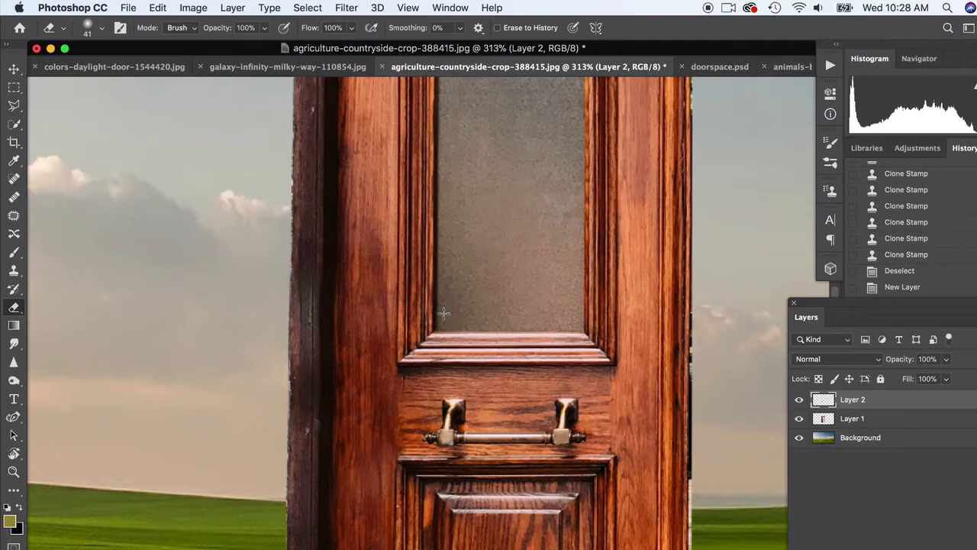
scroll(444, 313, "down", 8)
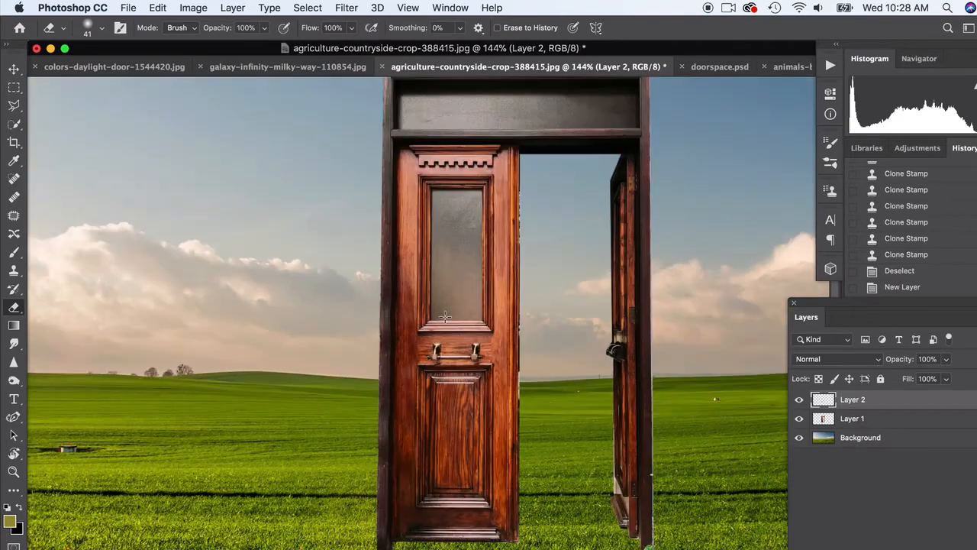
scroll(445, 315, "down", 4)
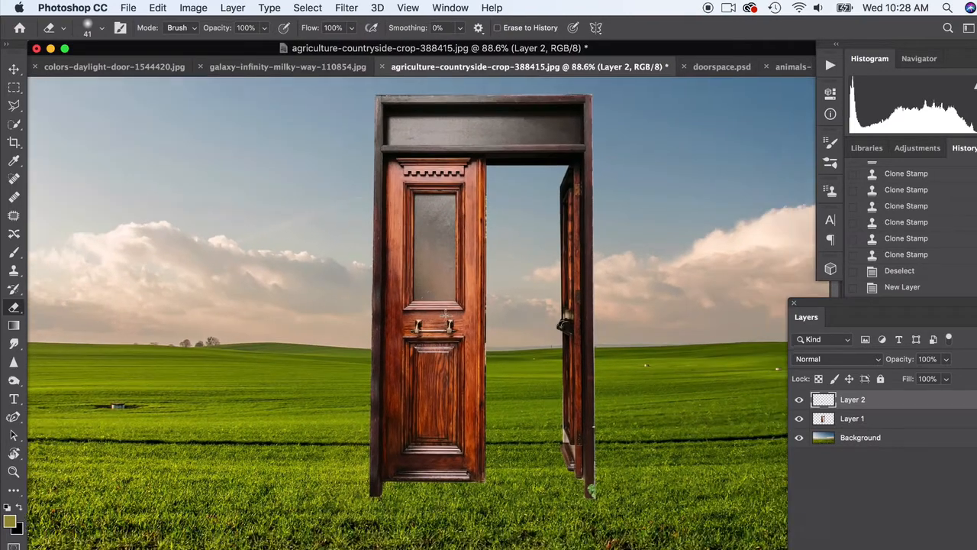
scroll(445, 315, "up", 3)
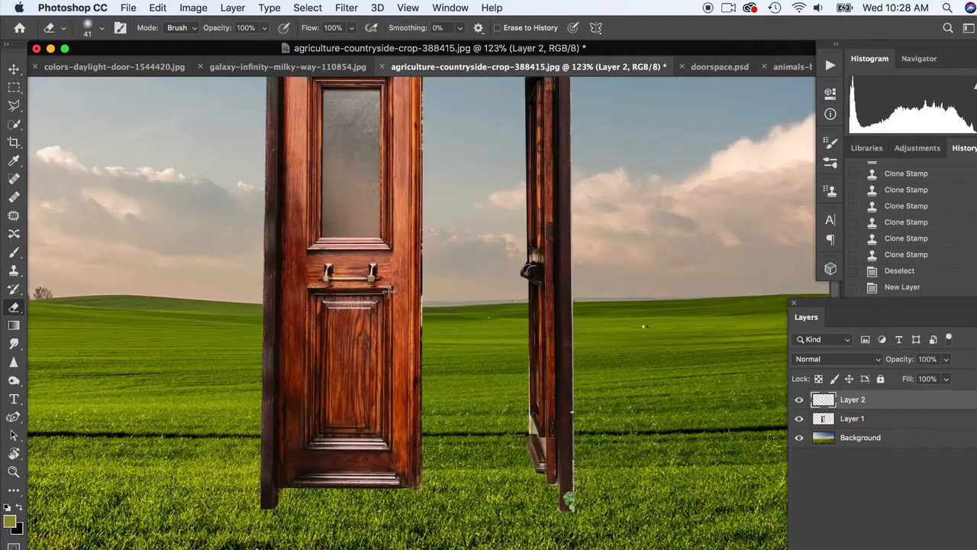
scroll(390, 285, "up", 2)
scroll(390, 285, "right", 2)
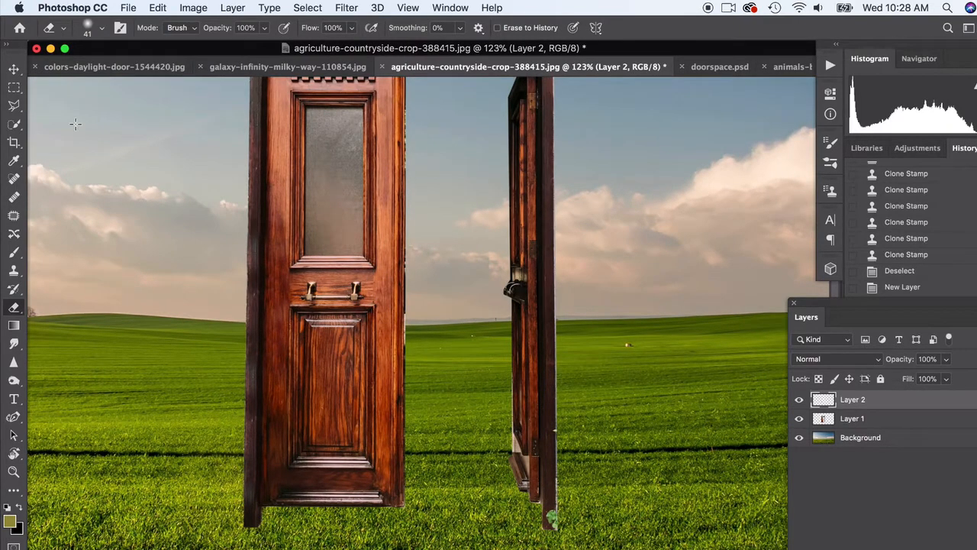
- Switch to the Move tool and compare the lower door with Layer 2 hidden and shown
left_click(13, 69)
scroll(472, 277, "up", 2)
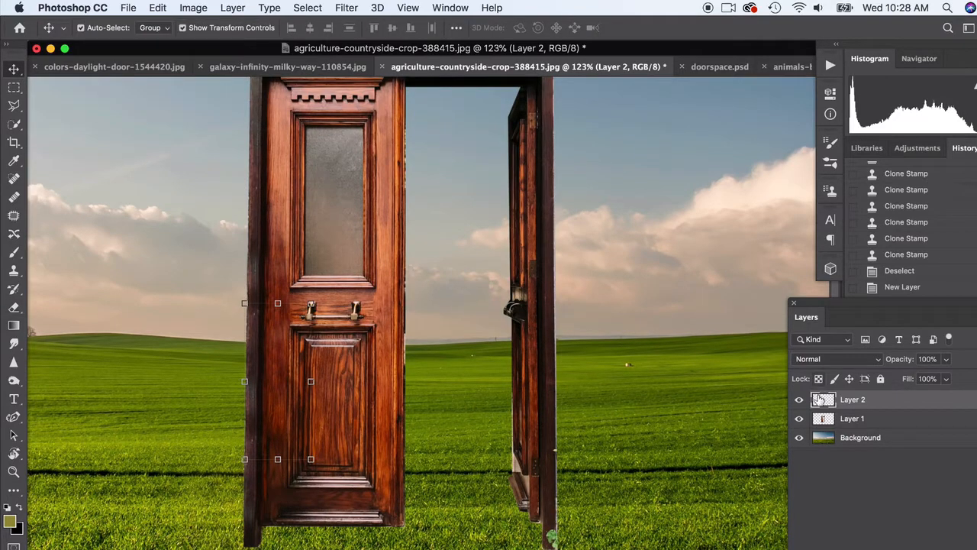
scroll(379, 425, "up", 4)
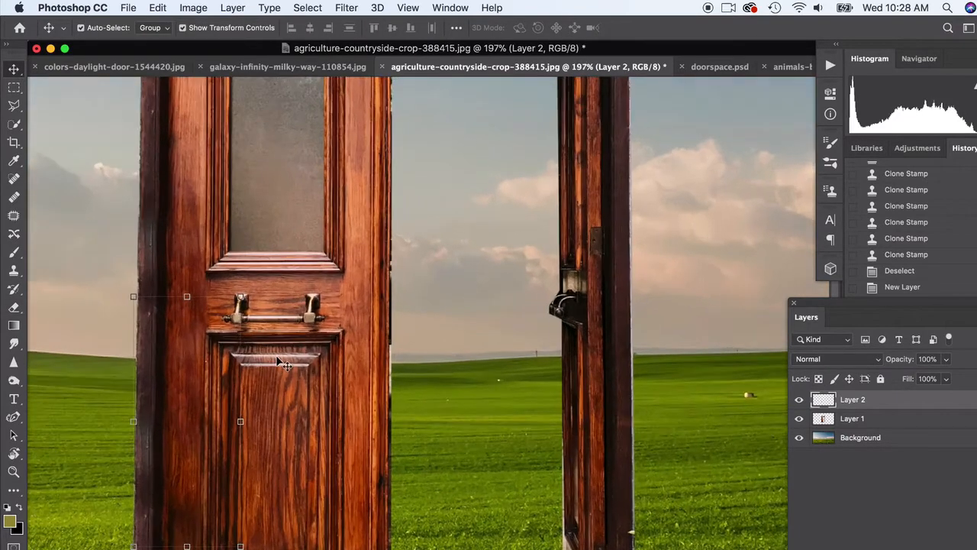
scroll(284, 364, "left", 10)
scroll(284, 365, "down", 3)
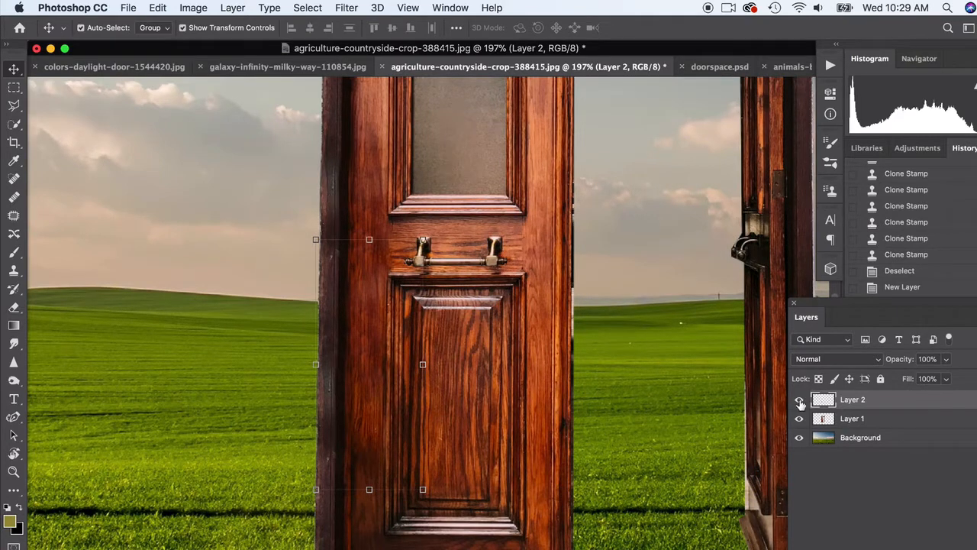
left_click(800, 403)
left_click(800, 402)
left_click(800, 402)
left_click(800, 402)
- Try moving Layer 2's cloned strip off the door, undo the moves, and preview a reduced opacity before restoring 100%
left_click_drag(371, 328, 157, 324)
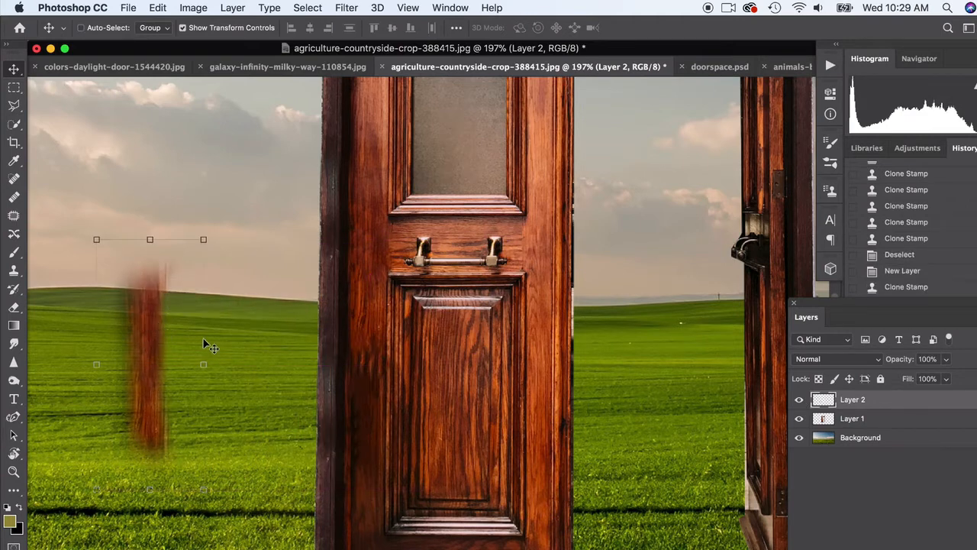
left_click_drag(207, 345, 419, 359)
left_click_drag(367, 321, 486, 291)
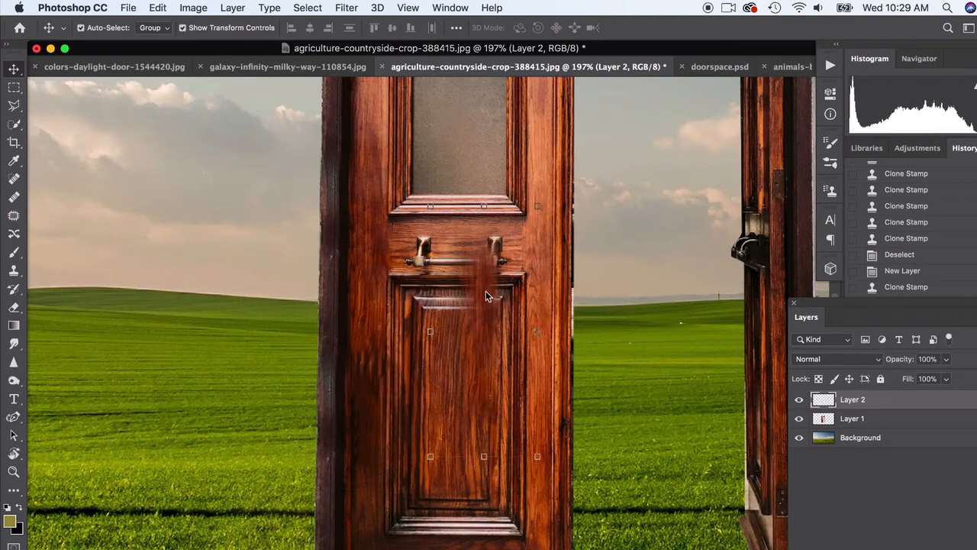
key("super+z")
left_click(945, 360)
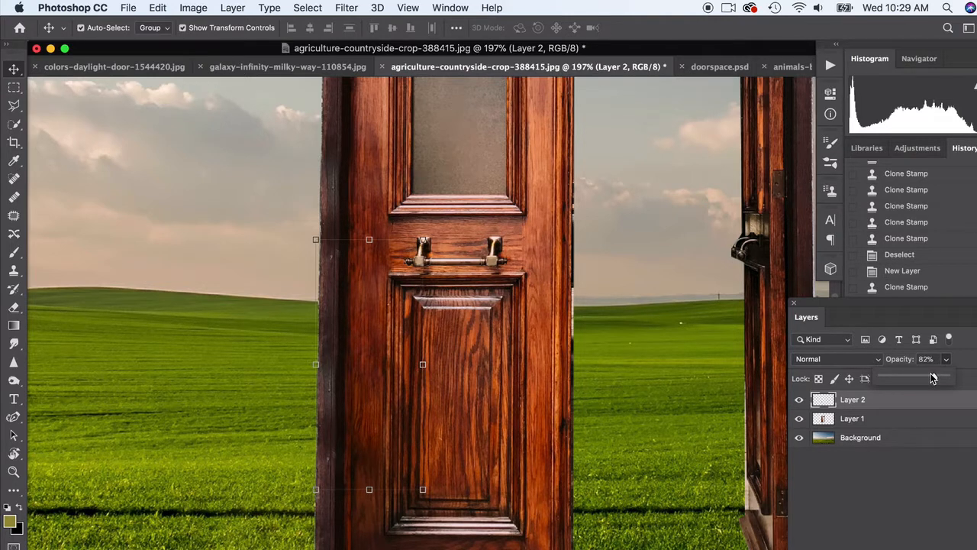
left_click_drag(932, 378, 953, 376)
- On Layer 1, outline the leftover fringe along the closed leaf's inner edge with the Polygonal Lasso and delete it
left_click(891, 419)
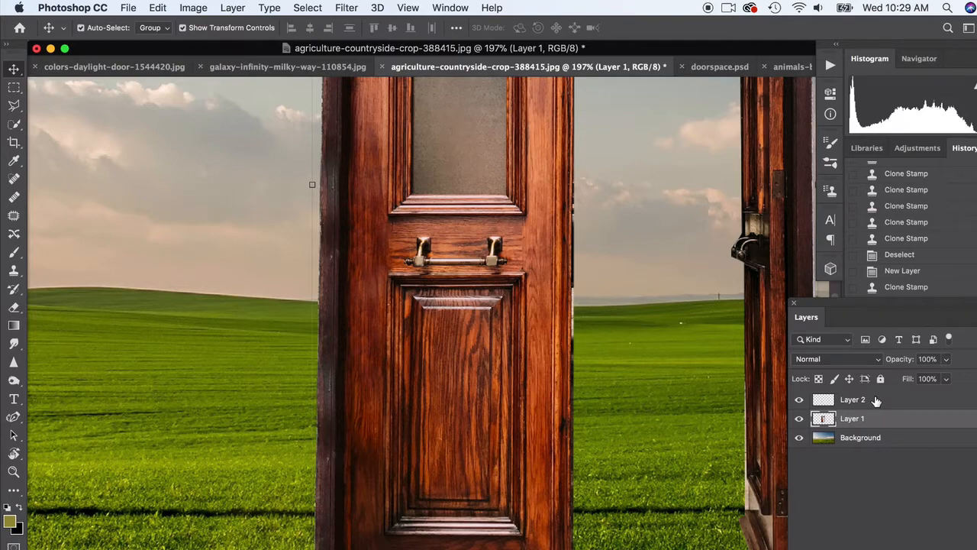
left_click(868, 440)
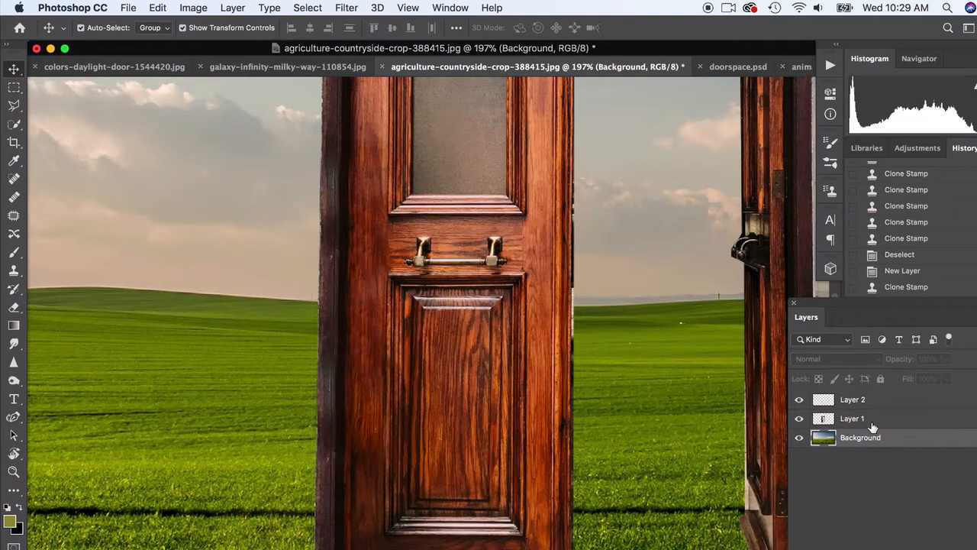
left_click(872, 421)
left_click_drag(665, 342, 322, 290)
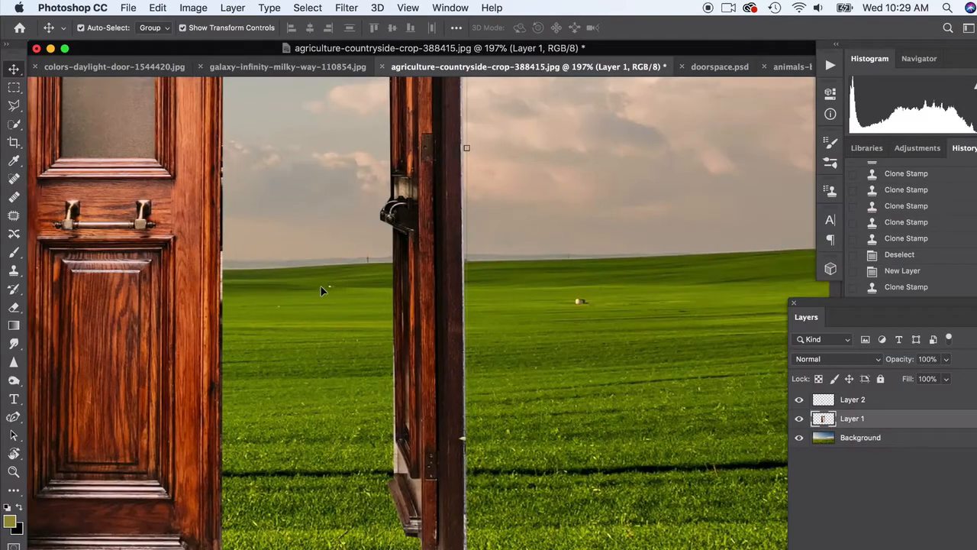
left_click_drag(219, 254, 324, 255)
key("l")
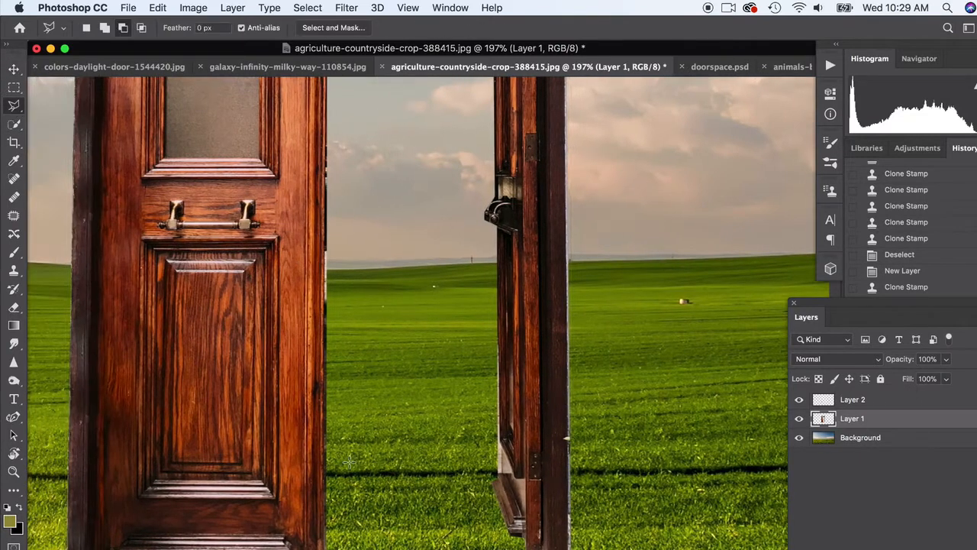
left_click(325, 547)
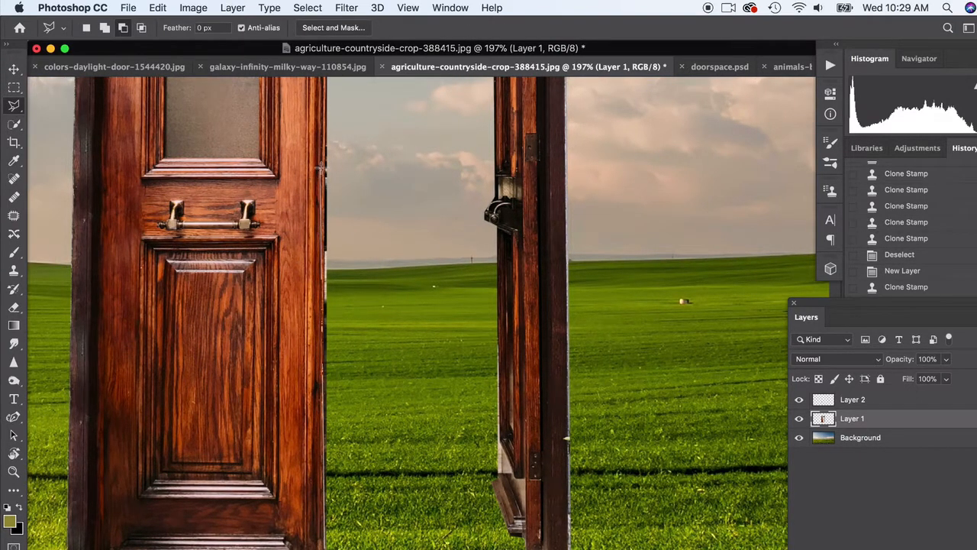
left_click(365, 150)
left_click(399, 341)
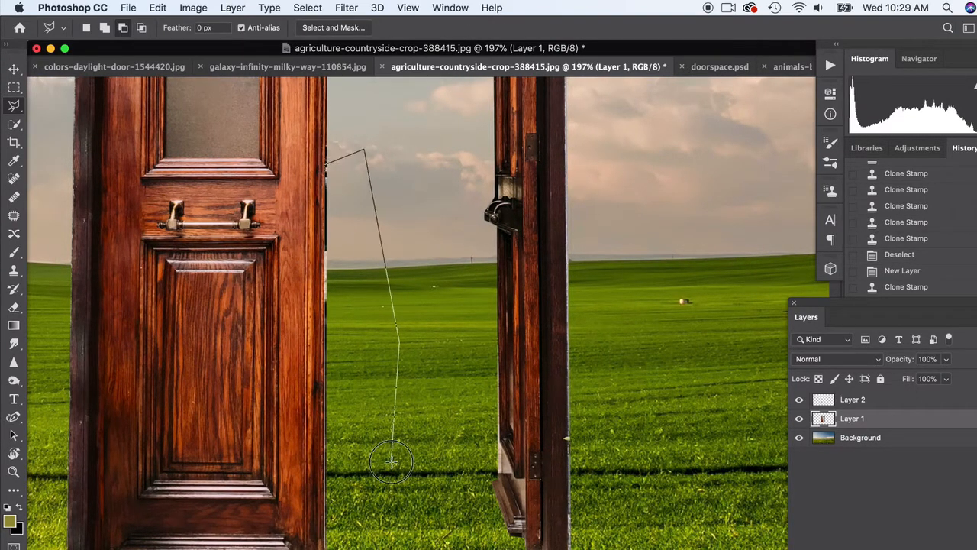
left_click(392, 460)
left_click(326, 548)
key("Delete")
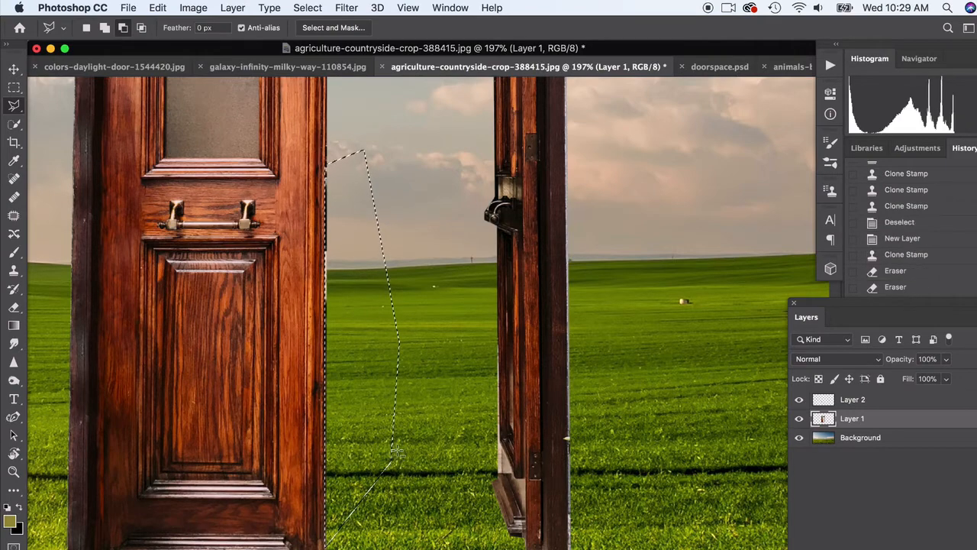
left_click(417, 362)
scroll(428, 366, "up", 5)
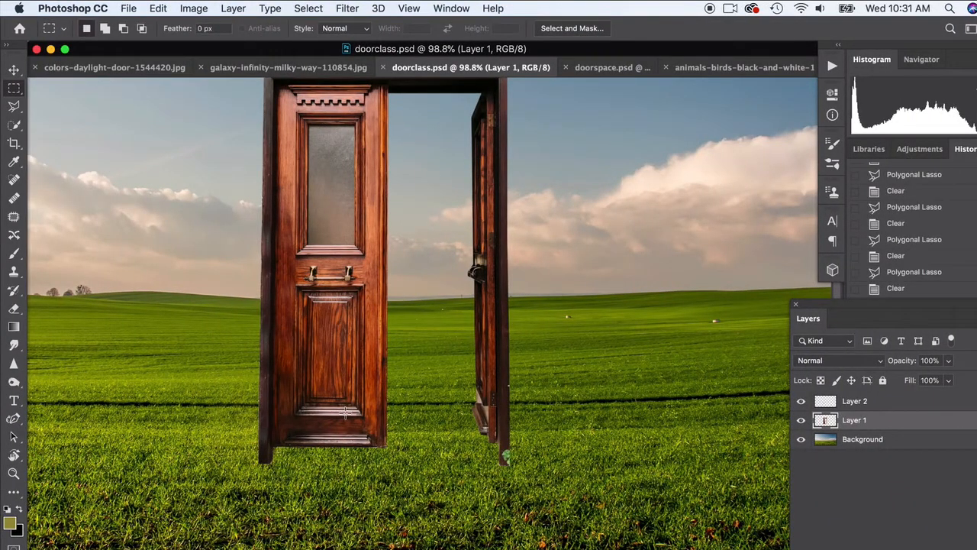
scroll(345, 412, "up", 3)
scroll(342, 400, "down", 3)
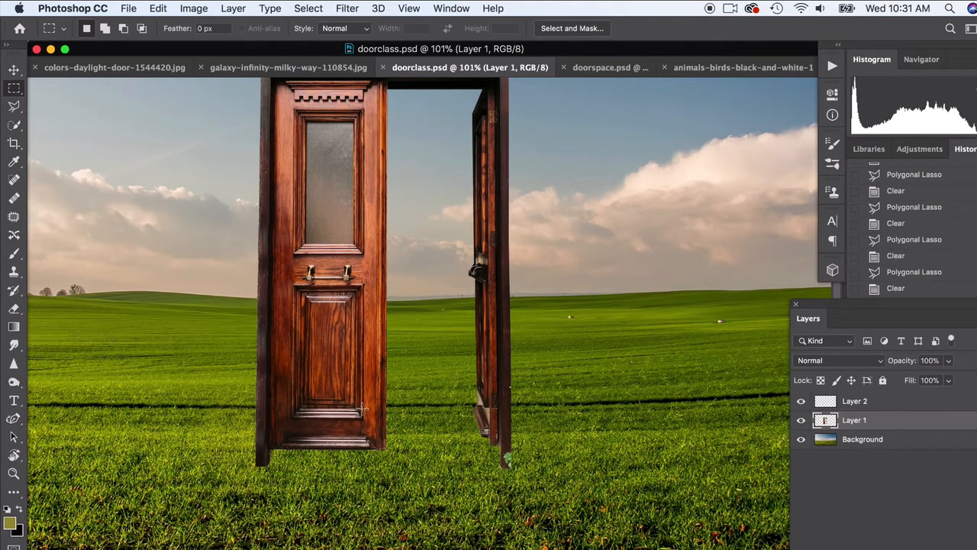
scroll(362, 409, "down", 4)
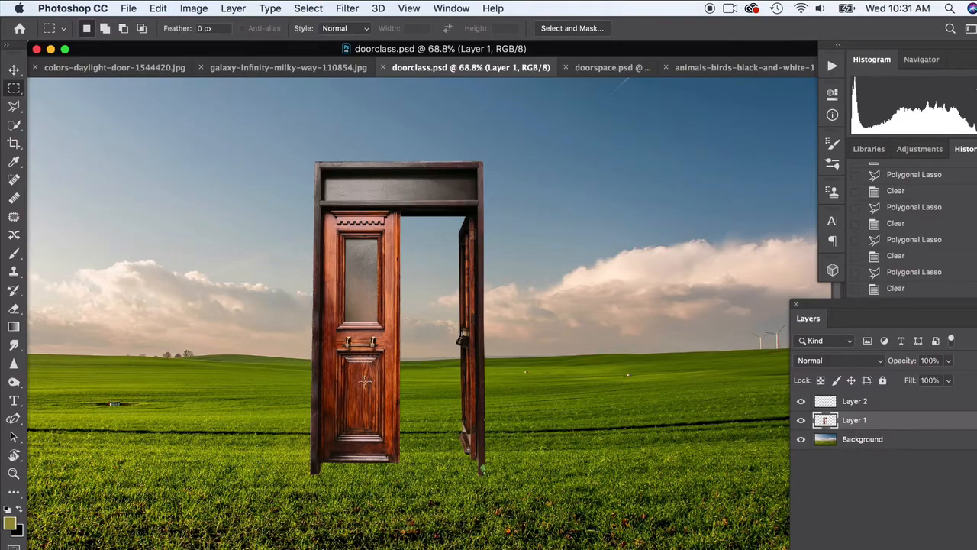
- Convert the locked Background into a regular layer, keeping the default name Layer 0
scroll(358, 450, "up", 4)
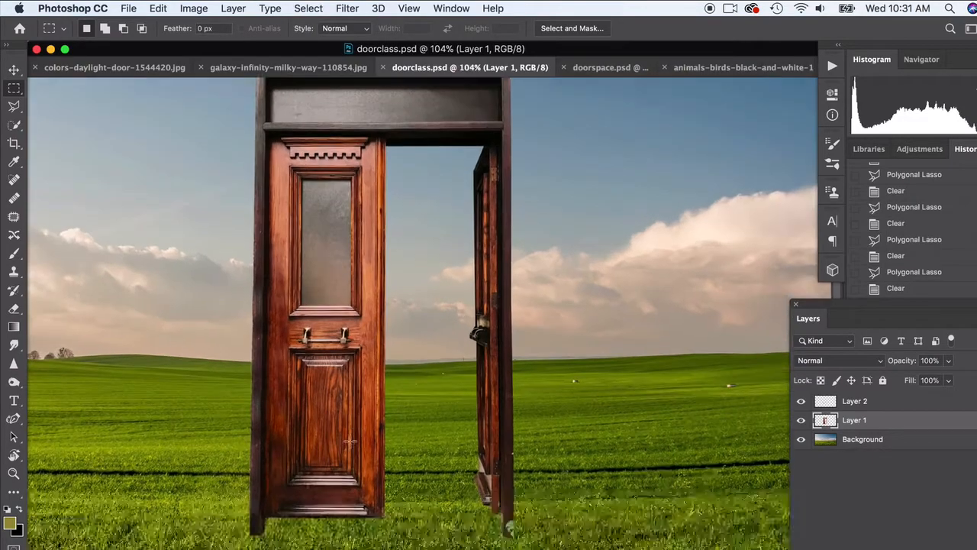
scroll(427, 442, "up", 3)
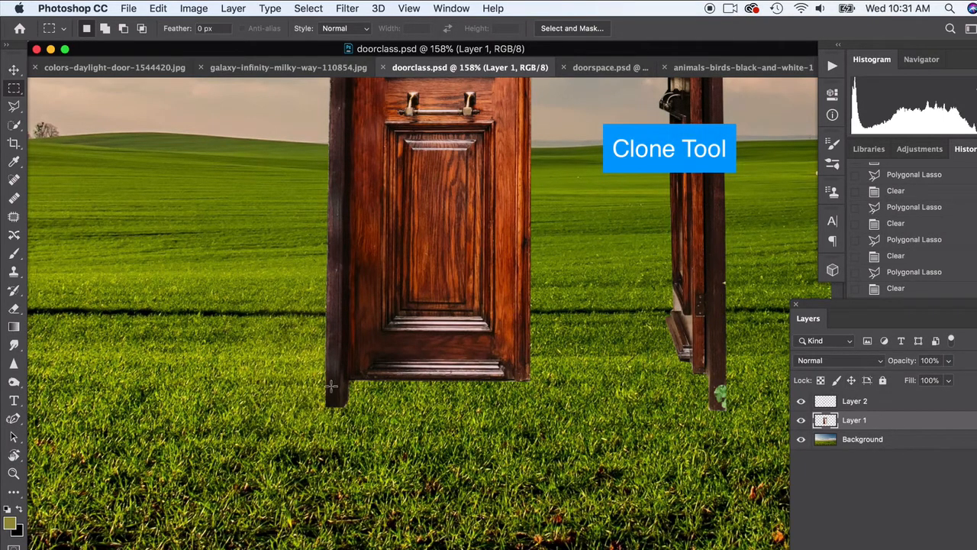
left_click(883, 442)
double_click(901, 441)
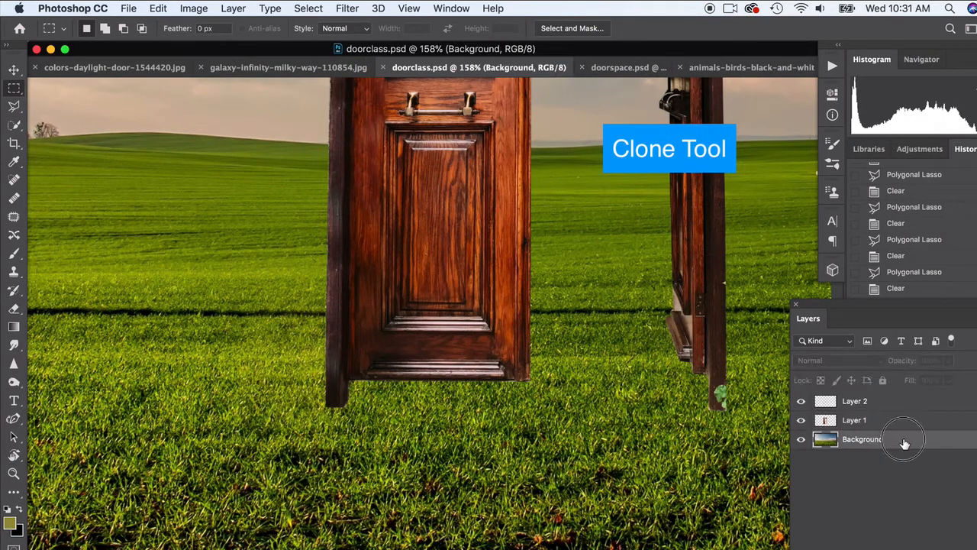
key("Return")
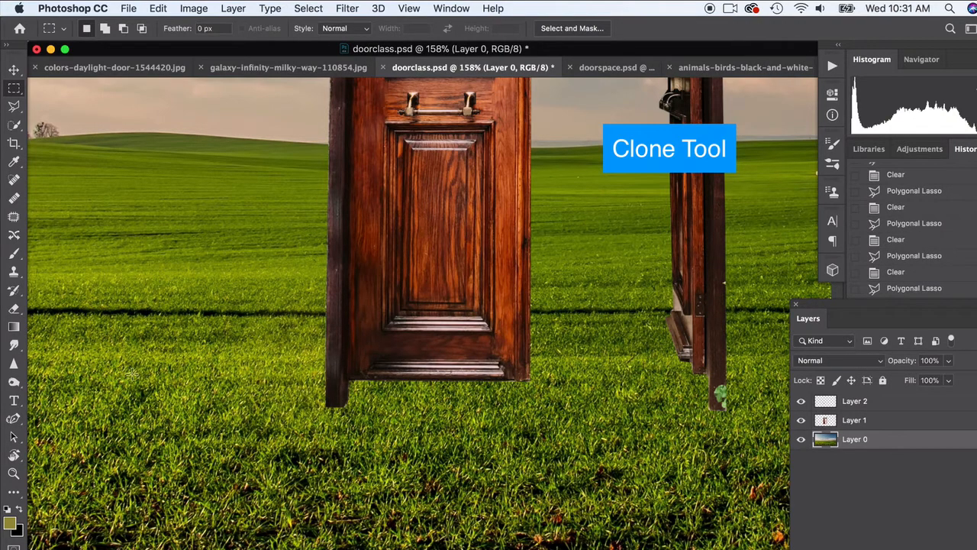
- Switch to the Clone Stamp and add a new layer named "grass" above all the other layers
left_click(13, 273)
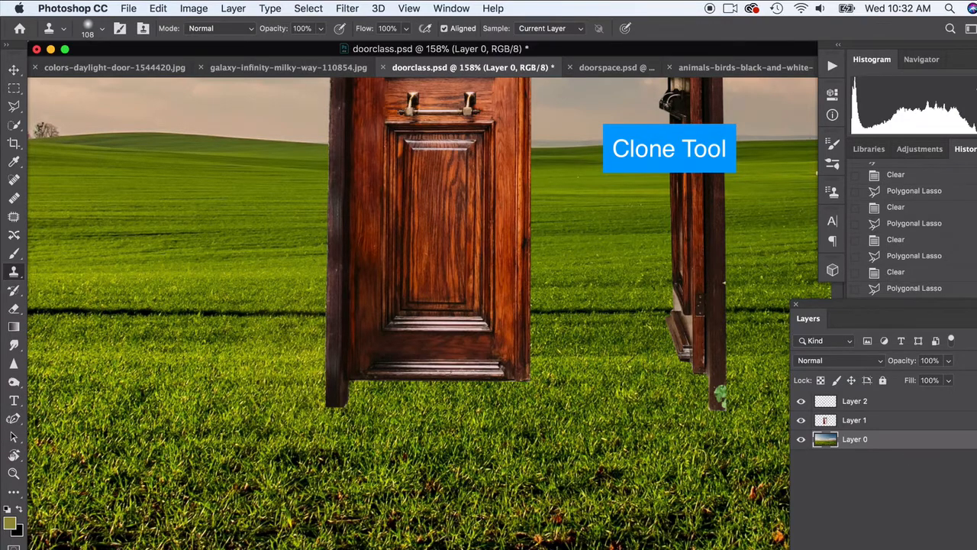
left_click(963, 547)
left_click_drag(882, 443, 863, 404)
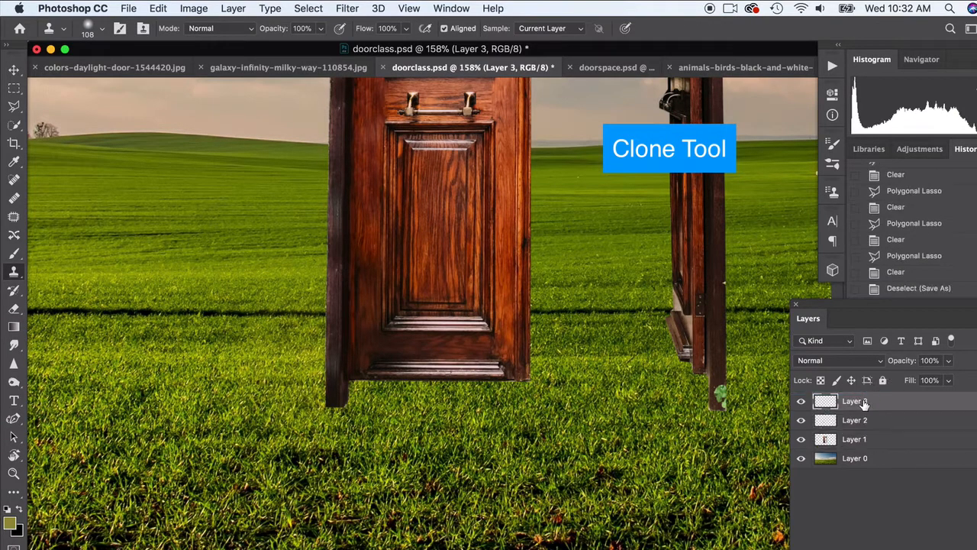
double_click(855, 402)
type("grass")
key("Return")
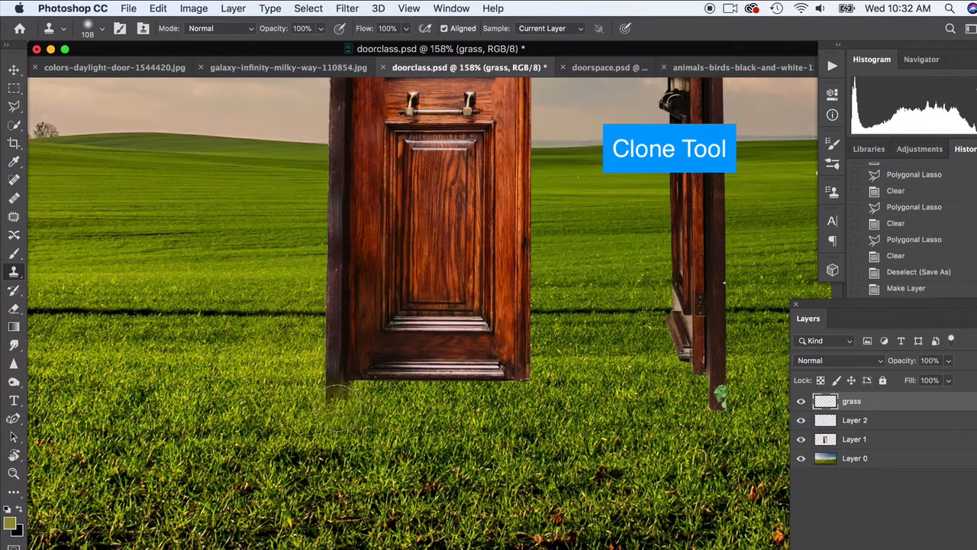
- Try cloning grass over the left frame post's foot with the Hard Round brush, and return to Soft Round
left_click(101, 29)
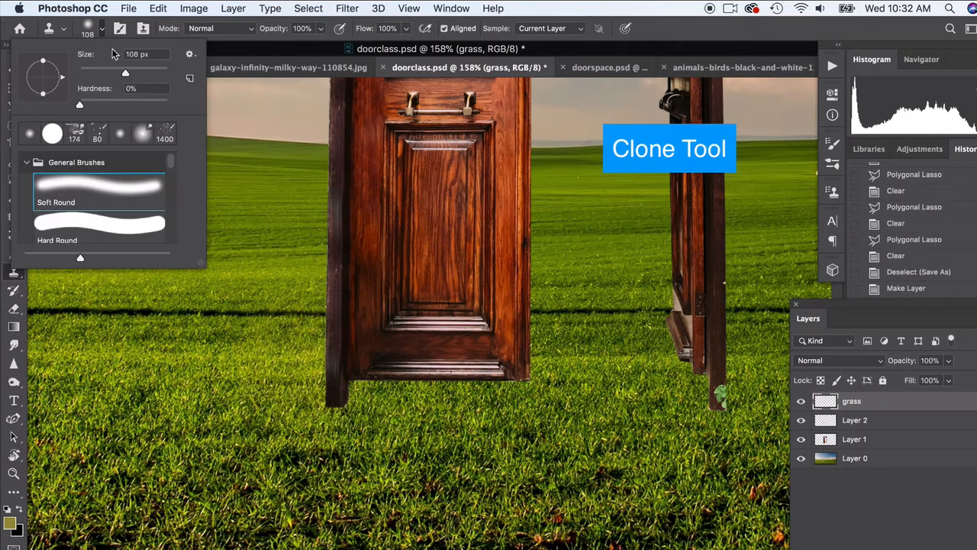
left_click(99, 223)
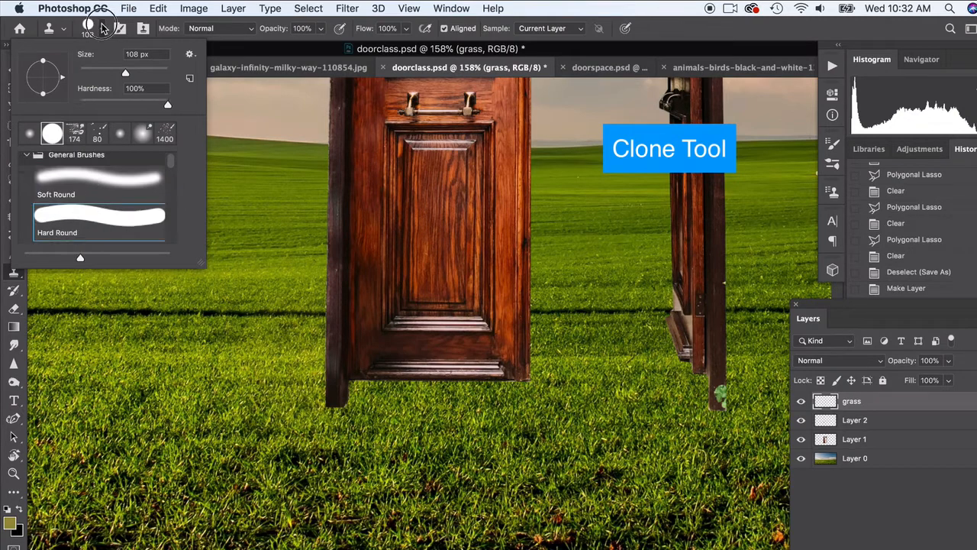
left_click(101, 29)
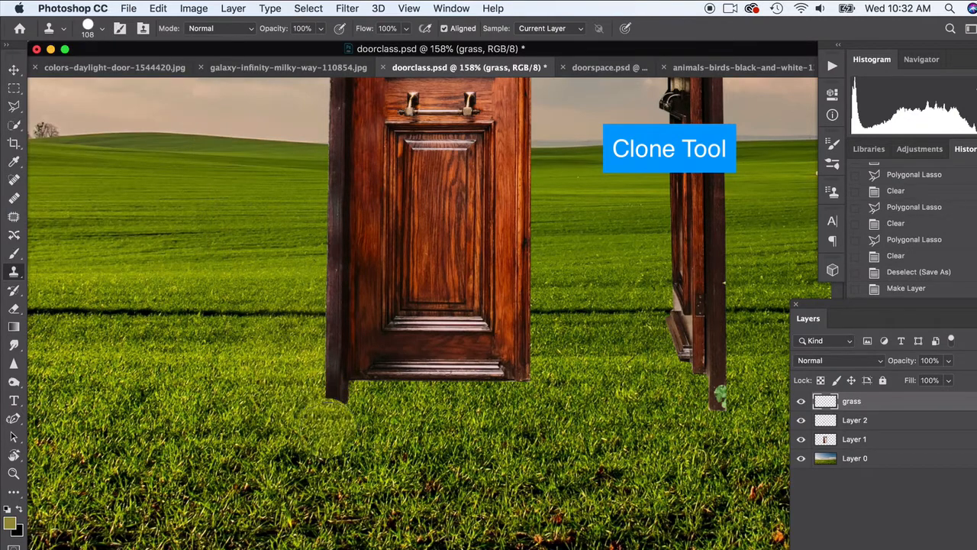
left_click(103, 31)
double_click(88, 183)
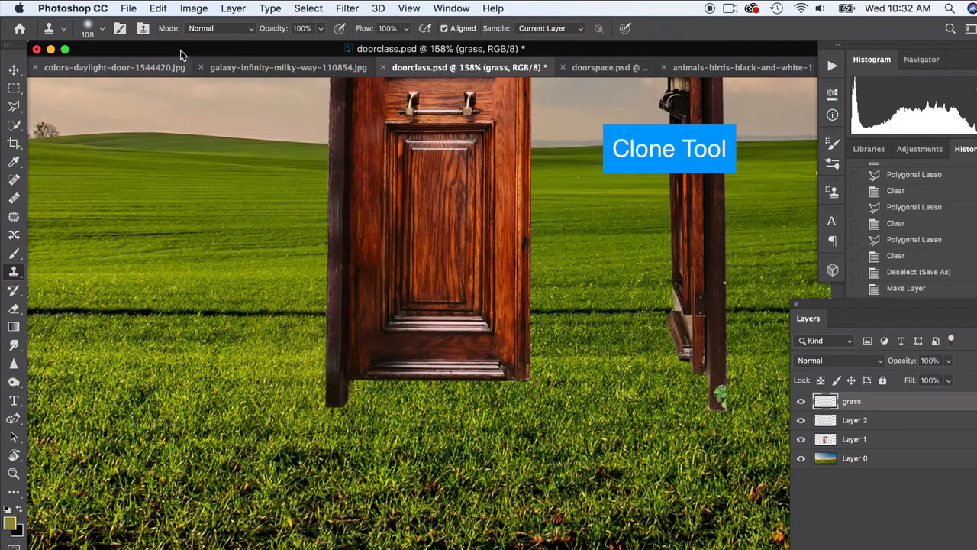
- Set the Clone Stamp's soft brush to 57 px and clone grass over the foot of the left frame post
left_click(102, 29)
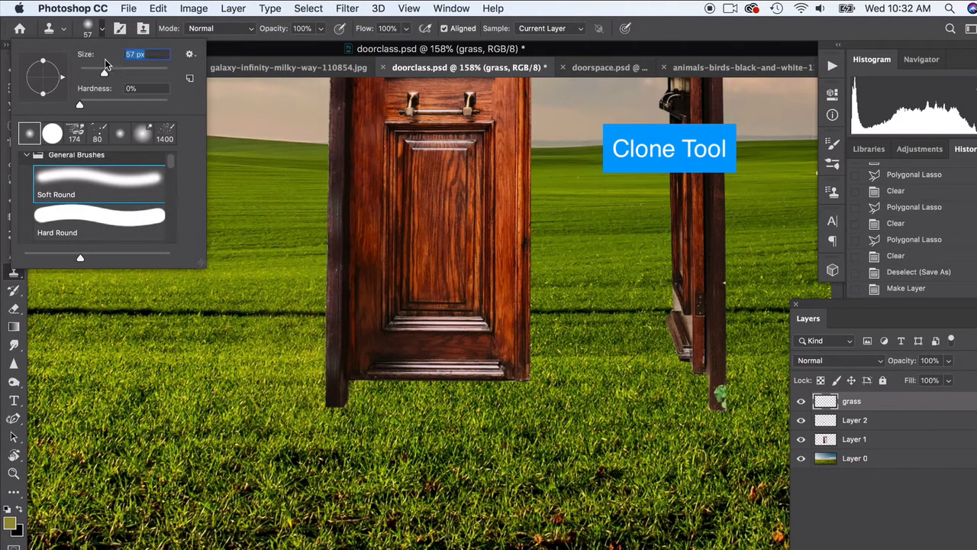
left_click(106, 29)
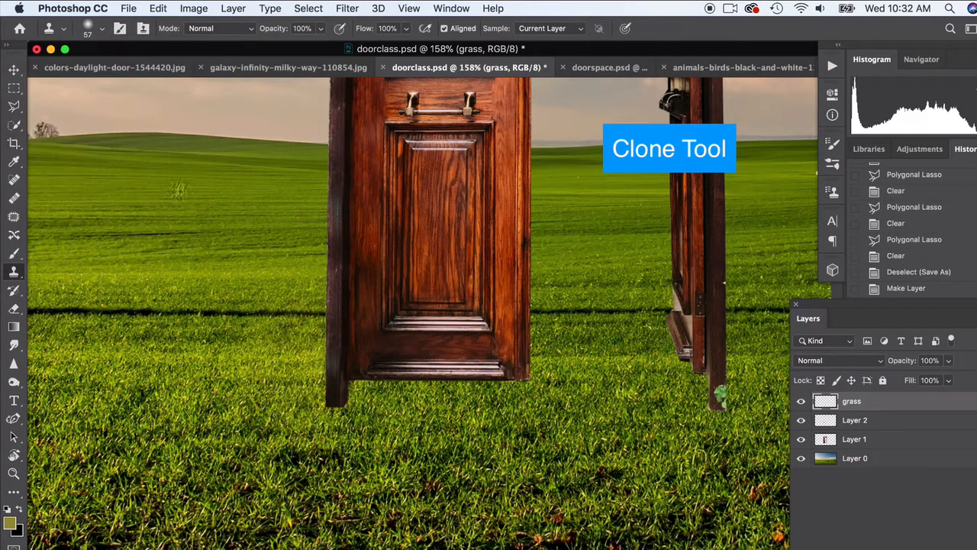
mouse_move(329, 406)
left_mouse_down()
mouse_move(326, 383)
mouse_move(328, 397)
mouse_move(358, 387)
left_mouse_up()
left_click(348, 406)
left_click(349, 400)
left_click(329, 398)
left_click(361, 386)
- Clone grass over the foot of the right frame post and the bottom of the open leaf
mouse_move(714, 401)
left_mouse_down()
mouse_move(731, 407)
mouse_move(716, 404)
mouse_move(685, 370)
left_mouse_up()
left_click(723, 386)
left_click(727, 384)
left_click(710, 386)
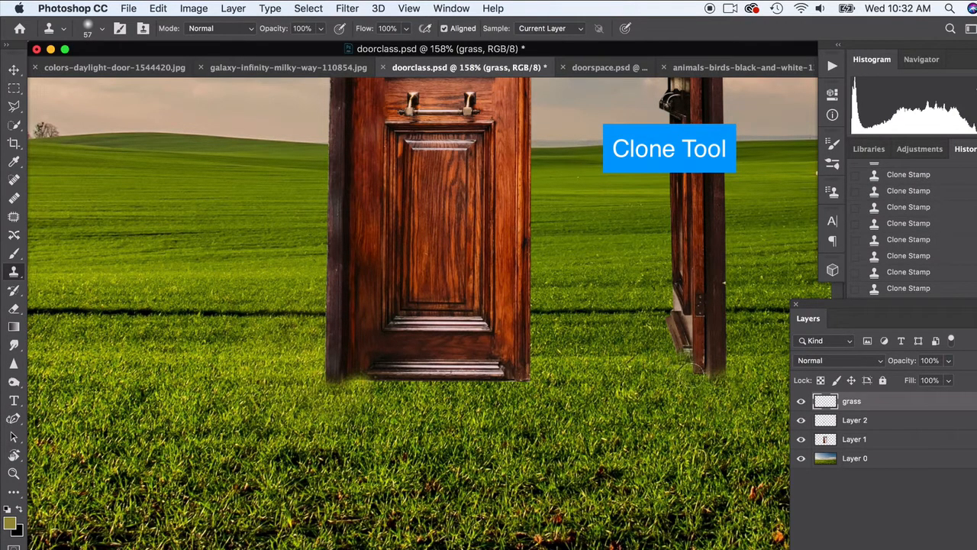
left_click(694, 380)
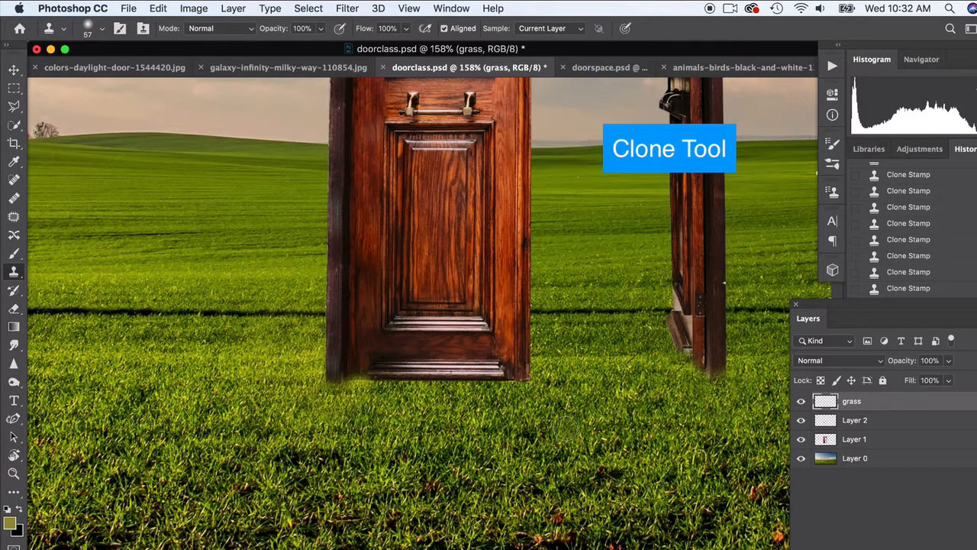
- Clone grass along the closed leaf's bottom edge, from its right corner to the left, to blend it into the field
scroll(557, 427, "up", 2)
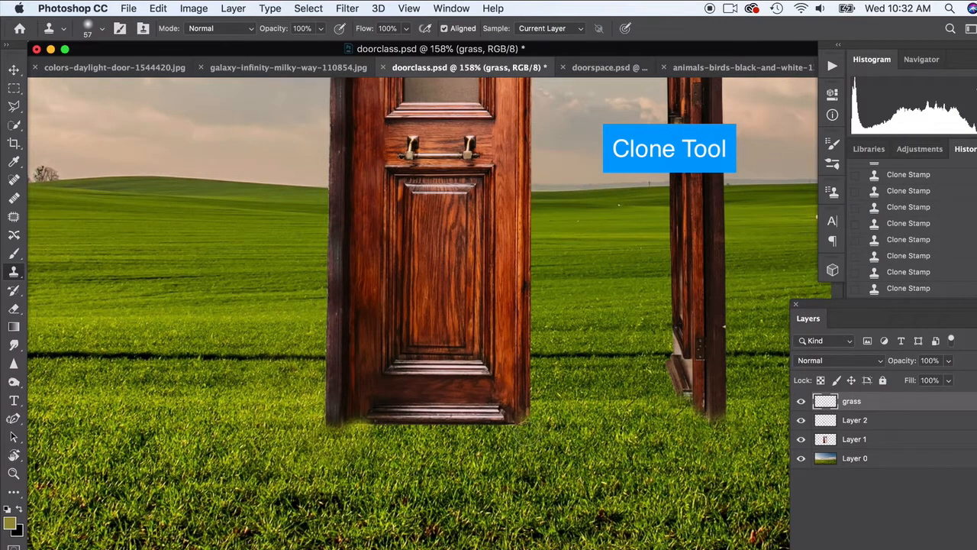
left_click(516, 433)
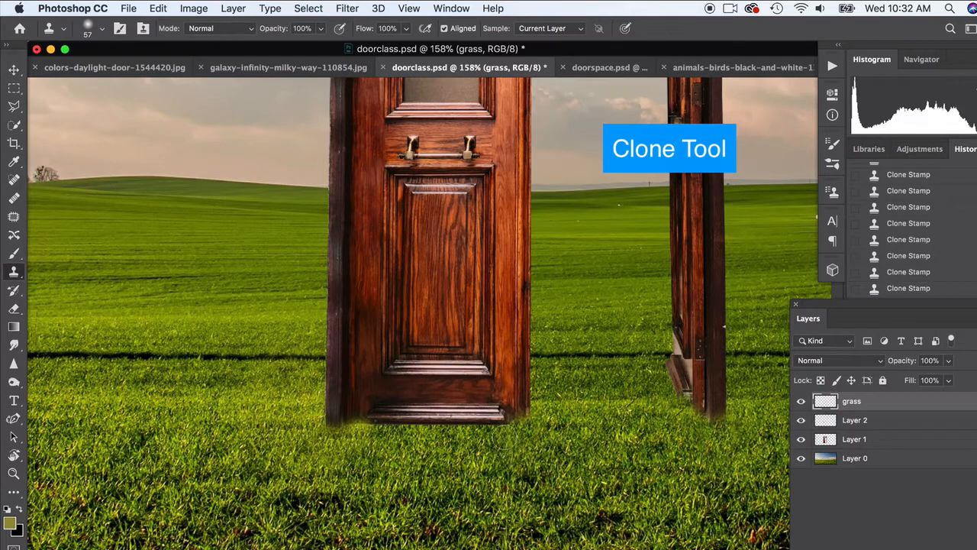
left_click(504, 433)
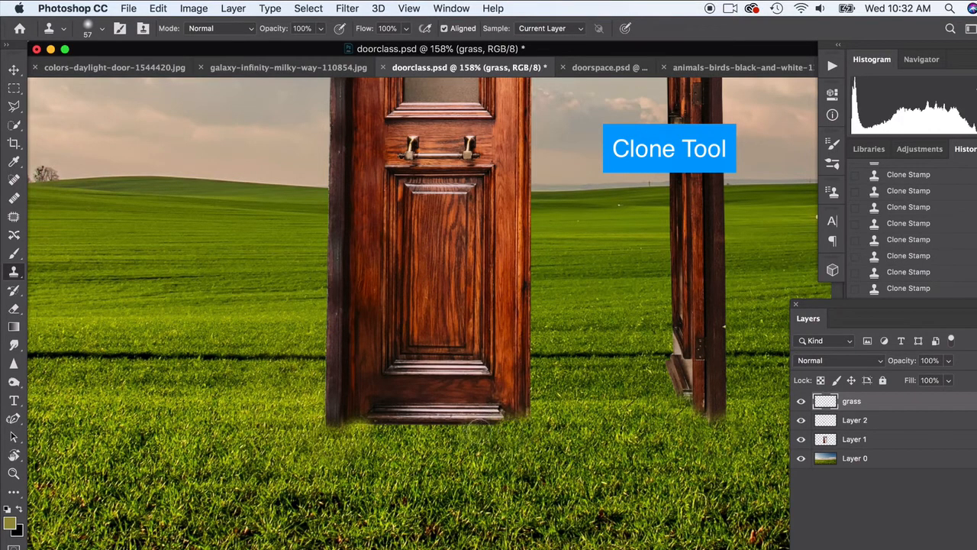
left_click(478, 432)
left_click_drag(478, 432, 372, 433)
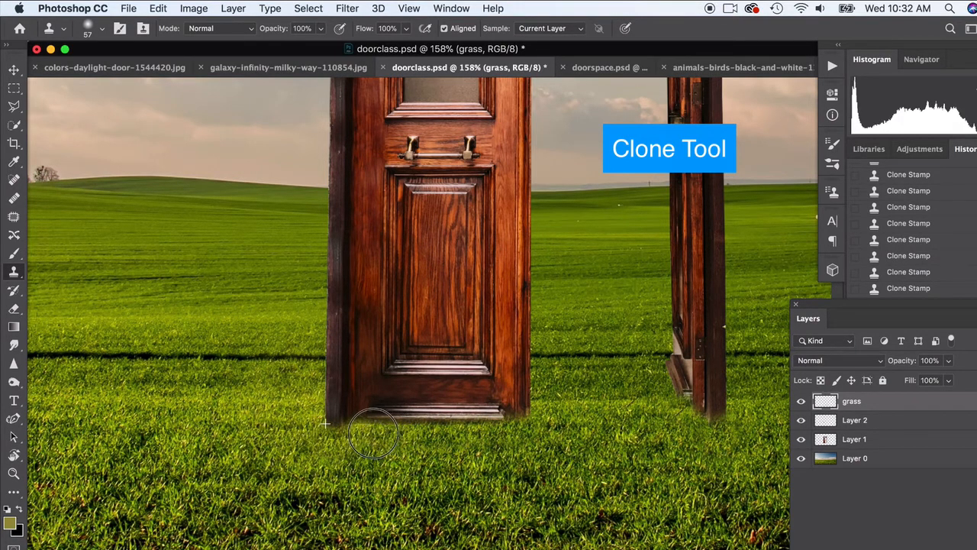
- Add a new layer named "shadow" and place it at the top of the layer stack
scroll(554, 413, "up", 3)
scroll(554, 412, "right", 5)
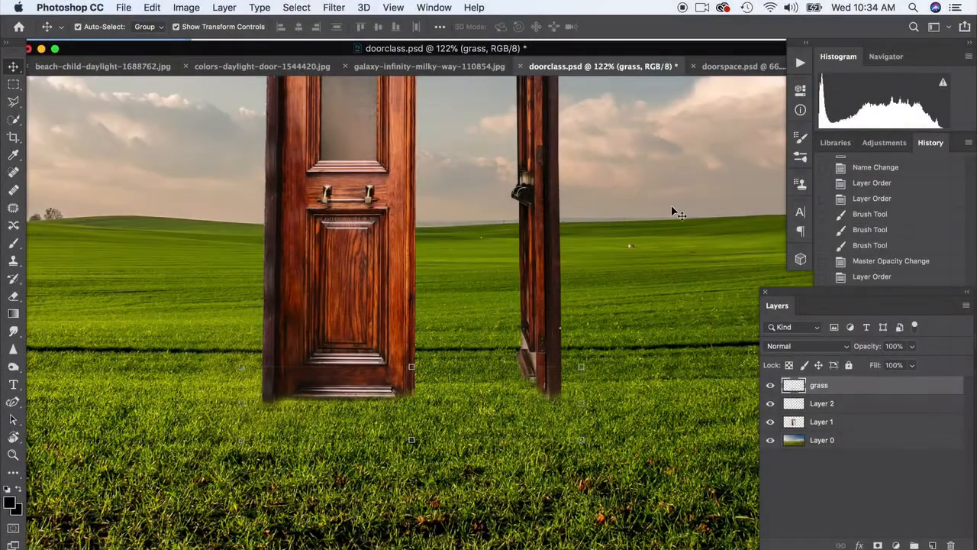
key("alt+comma")
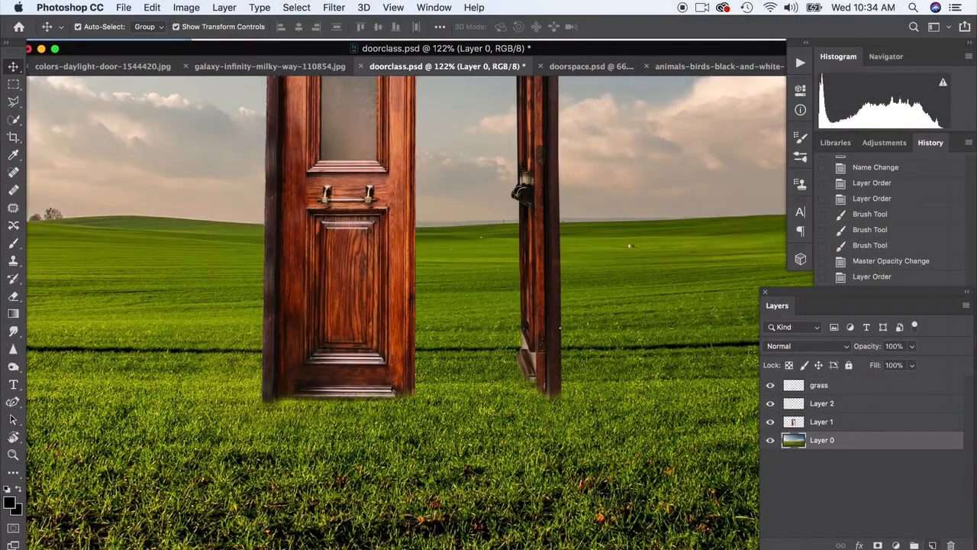
left_click(933, 545)
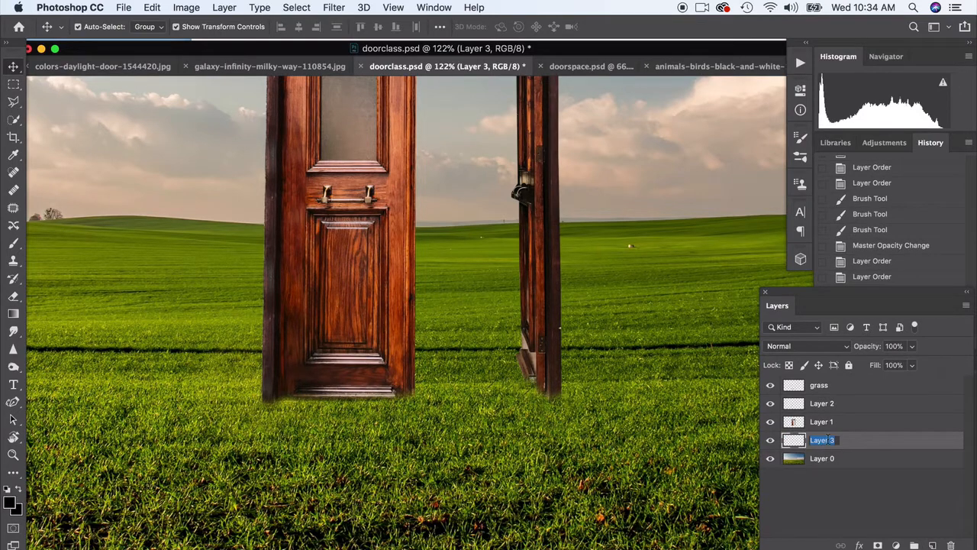
type("sa")
key("Return")
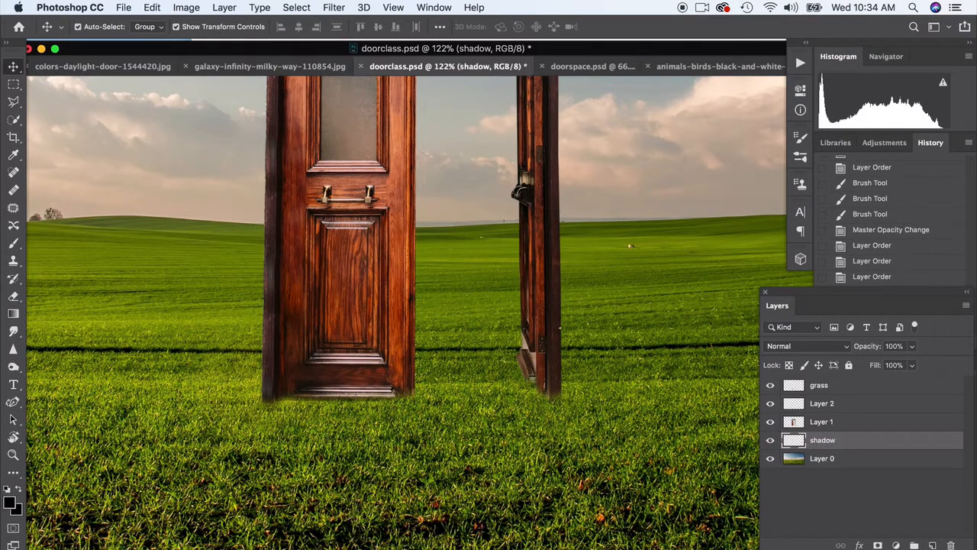
left_click_drag(851, 441, 845, 384)
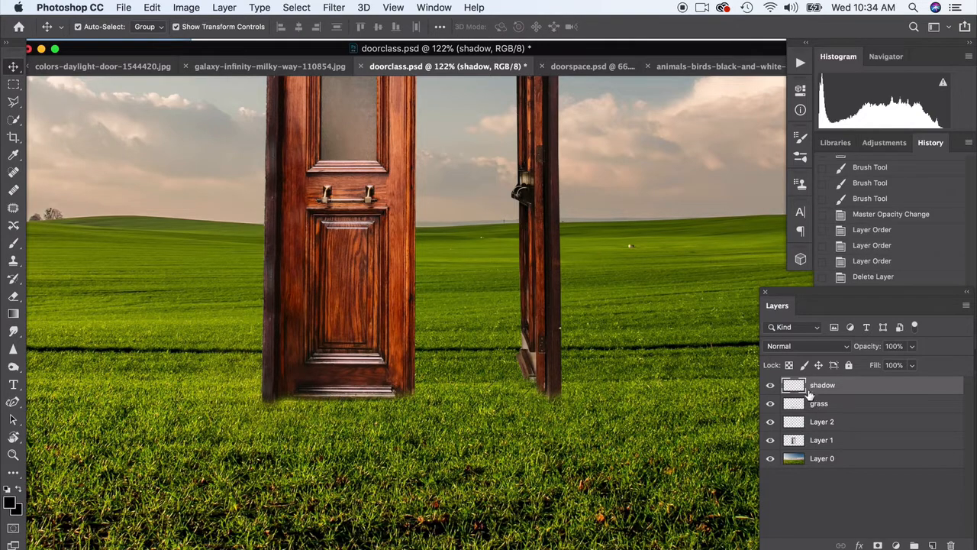
- Paint black shadows beneath both door leaves with an 80 px Soft Round brush, and lower the shadow layer's opacity to 25%
left_click(13, 243)
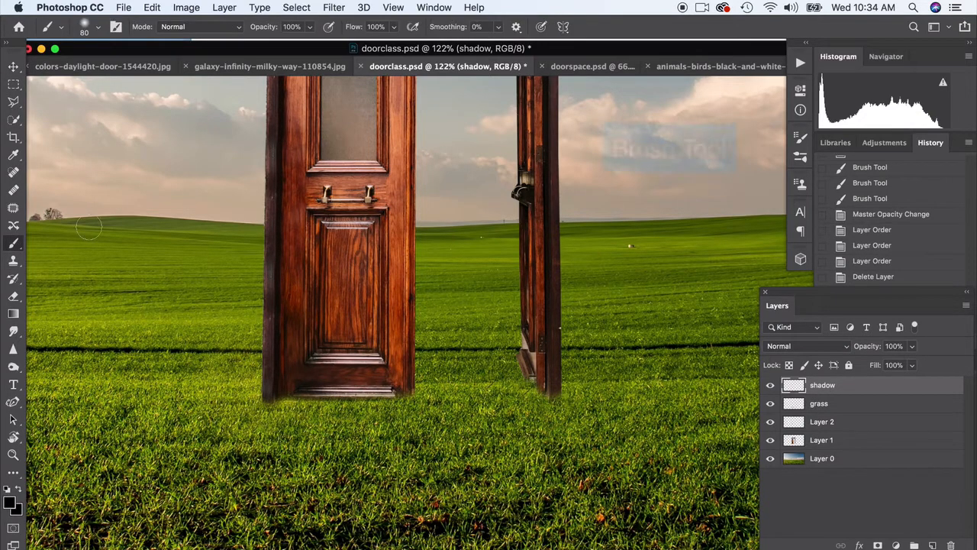
left_click(98, 29)
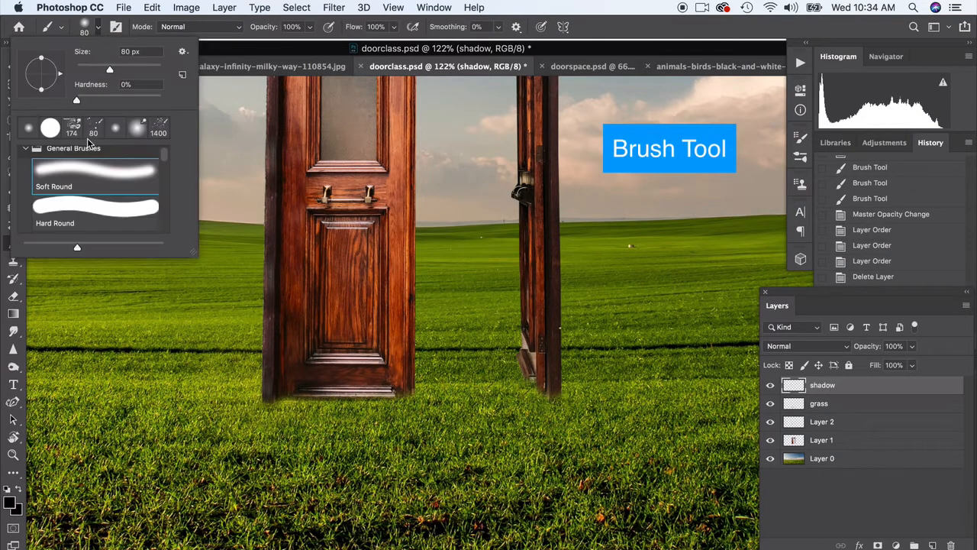
left_click(99, 28)
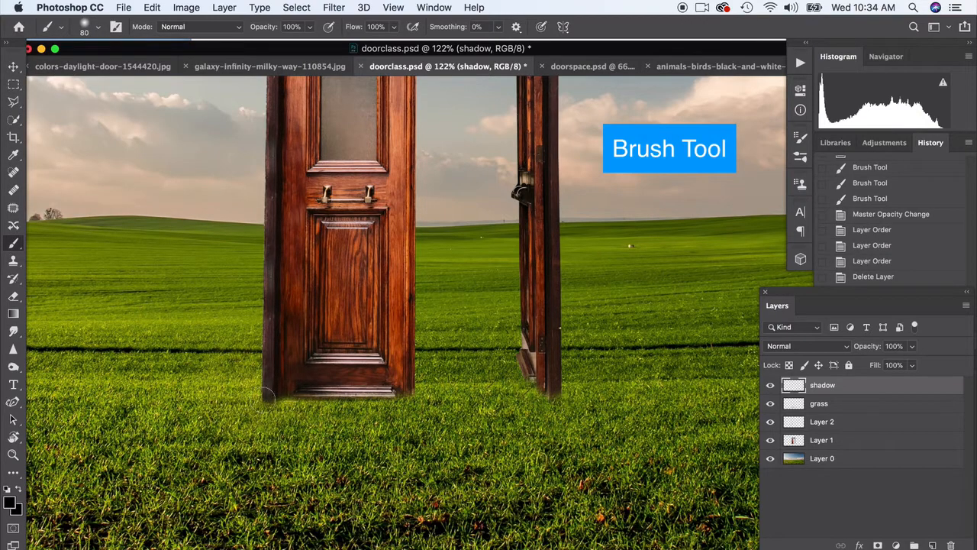
mouse_move(257, 398)
left_mouse_down()
mouse_move(246, 401)
mouse_move(427, 399)
left_mouse_up()
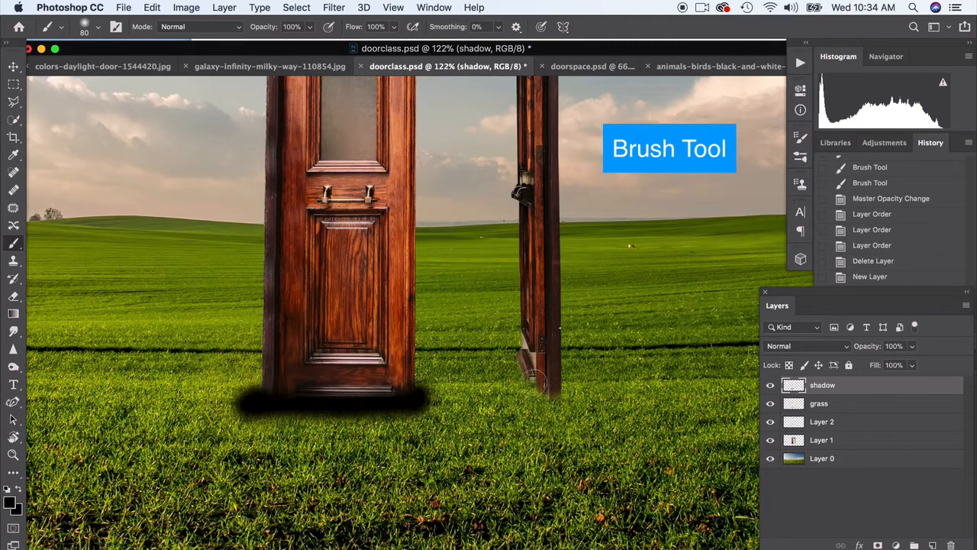
mouse_move(522, 387)
left_mouse_down()
mouse_move(554, 392)
mouse_move(545, 405)
mouse_move(556, 397)
left_mouse_up()
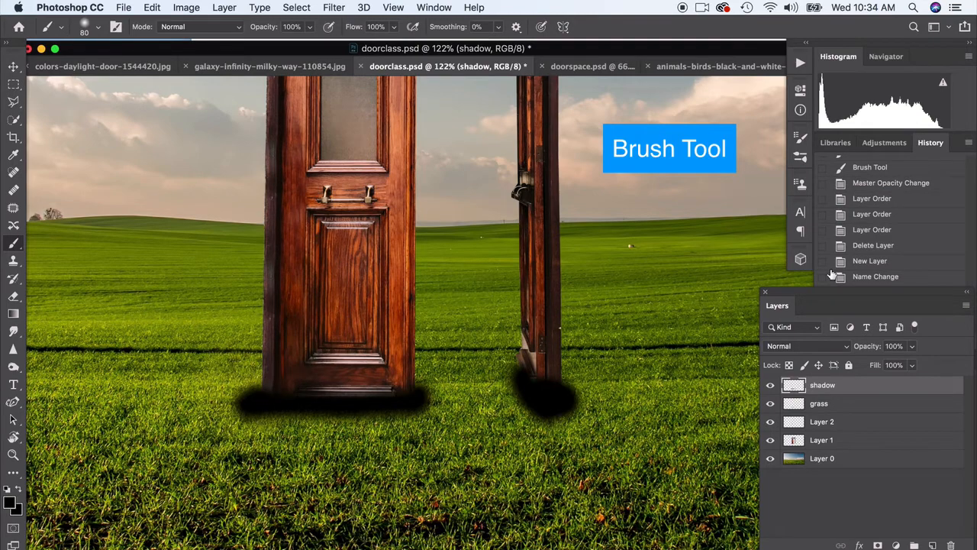
left_click(912, 347)
left_click(858, 363)
left_click_drag(859, 365, 864, 364)
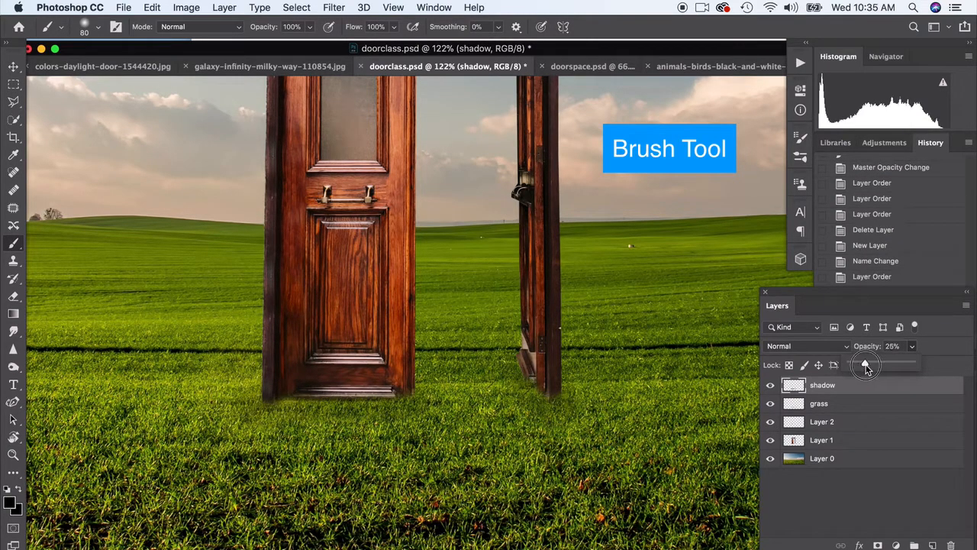
- Erase the painted shadow where it overlaps the lower edges of the closed and open door leaves
left_click(13, 295)
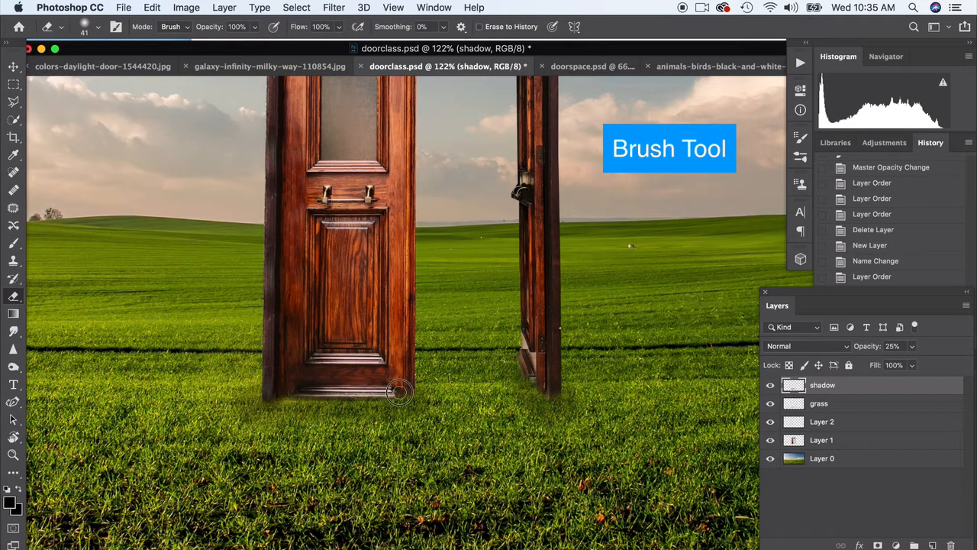
mouse_move(343, 379)
left_mouse_down()
mouse_move(295, 370)
mouse_move(333, 366)
left_mouse_up()
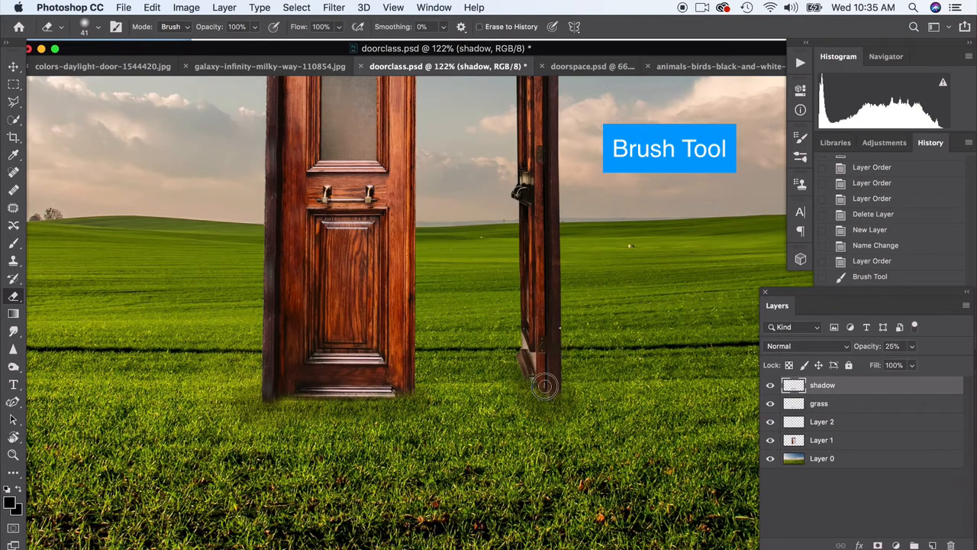
mouse_move(552, 388)
left_mouse_down()
mouse_move(524, 361)
mouse_move(555, 393)
mouse_move(549, 321)
mouse_move(551, 364)
left_mouse_up()
mouse_move(343, 397)
left_mouse_down()
mouse_move(305, 396)
mouse_move(282, 372)
mouse_move(347, 378)
mouse_move(268, 391)
left_mouse_up()
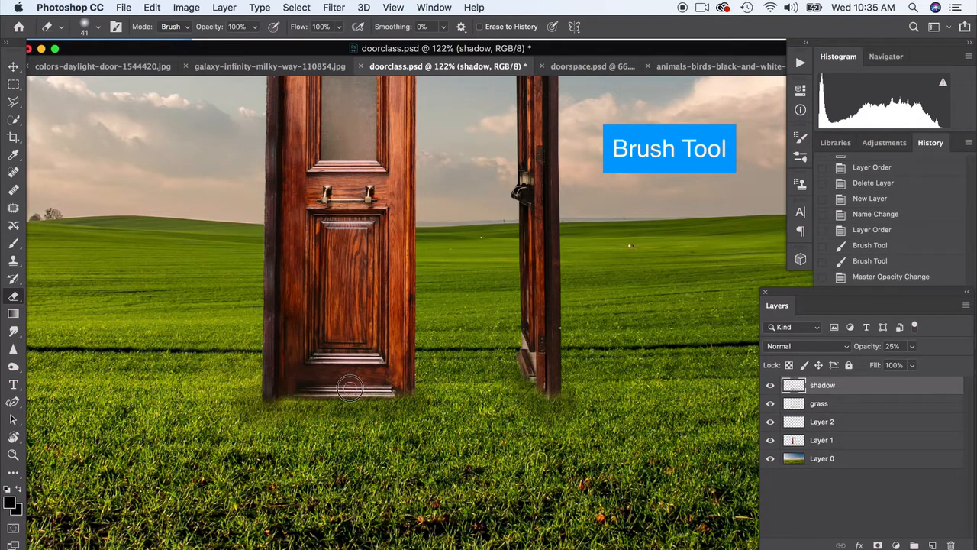
- Compare the door's base with the shadow layer hidden and shown, and set that layer's opacity to 36%
left_click(771, 386)
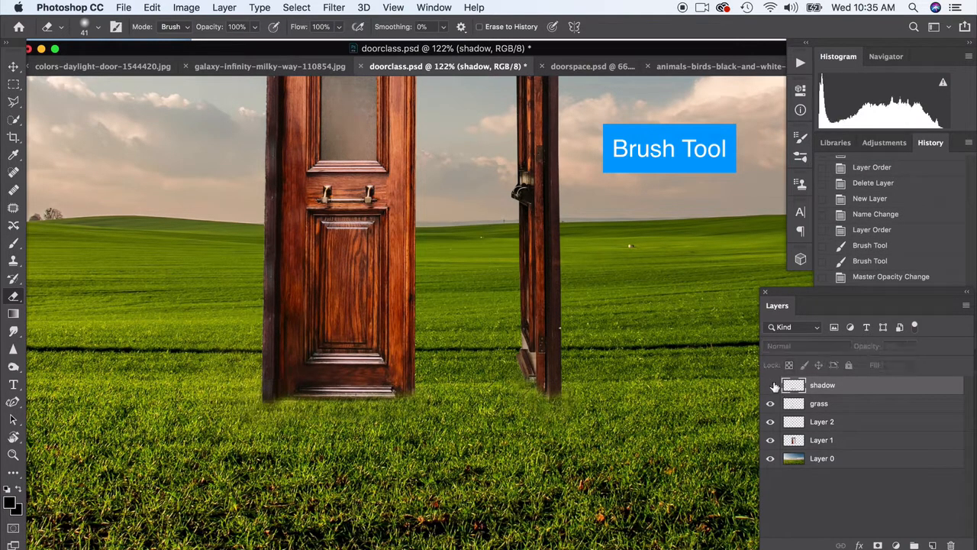
left_click(771, 386)
left_click_drag(924, 365, 919, 367)
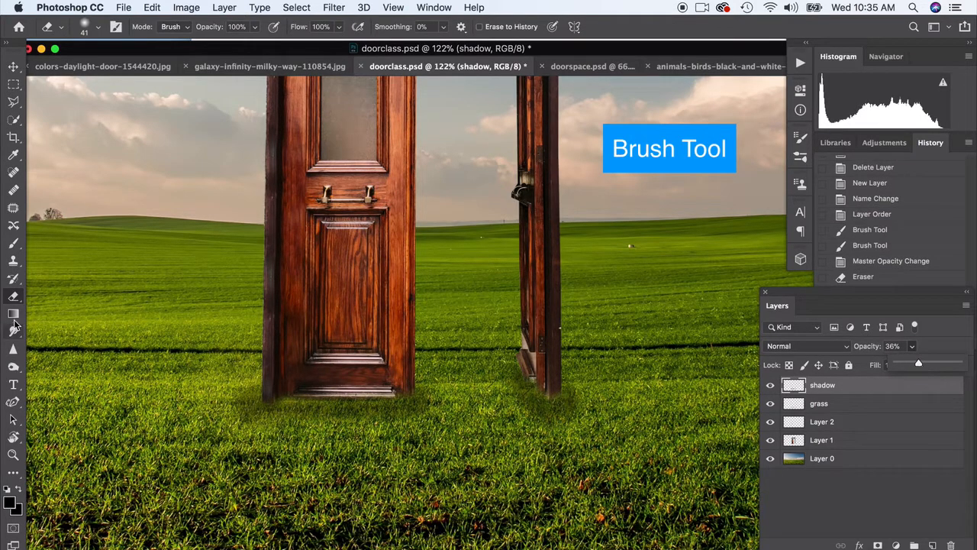
- Erase the excess painted shadow along its lower edge in the grass beneath the closed and open door leaves
left_click(289, 428)
mouse_move(249, 416)
left_mouse_down()
mouse_move(221, 411)
mouse_move(231, 394)
mouse_move(200, 400)
mouse_move(268, 433)
mouse_move(468, 429)
left_mouse_up()
mouse_move(549, 416)
left_mouse_down()
mouse_move(630, 421)
mouse_move(492, 429)
mouse_move(638, 428)
mouse_move(666, 427)
left_mouse_up()
scroll(502, 280, "down", 3)
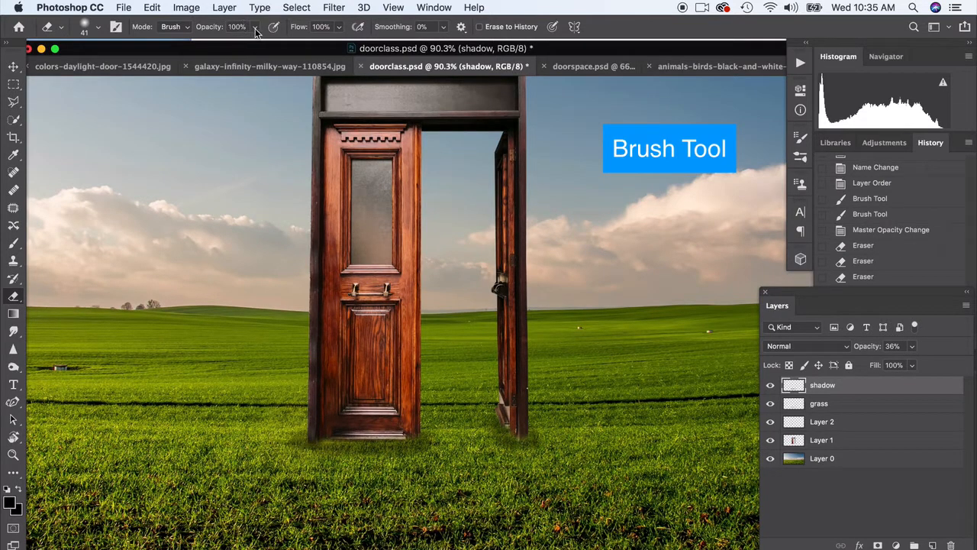
- Soften the shadow at the base of the open door leaf with a 78 px Soft Round eraser at 40% opacity
left_click_drag(256, 32, 218, 46)
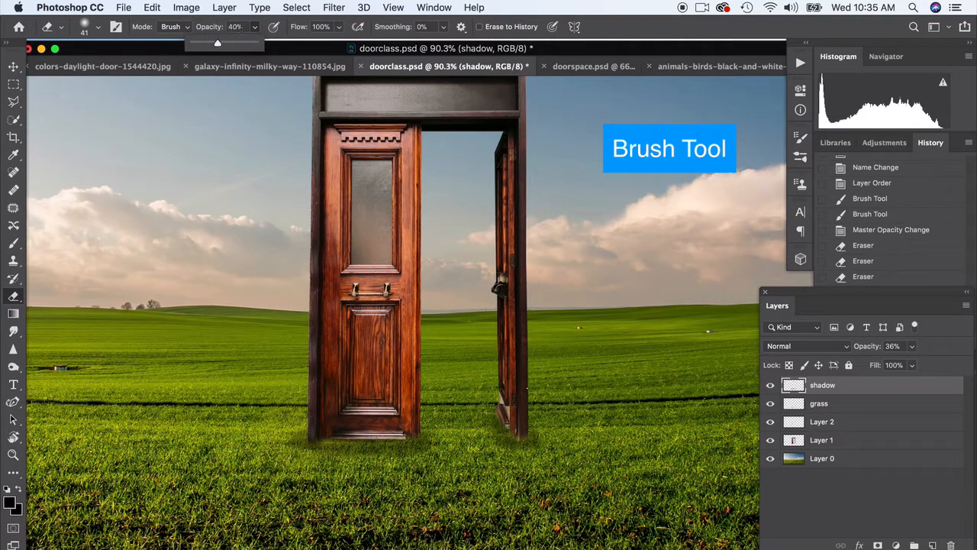
left_click(98, 27)
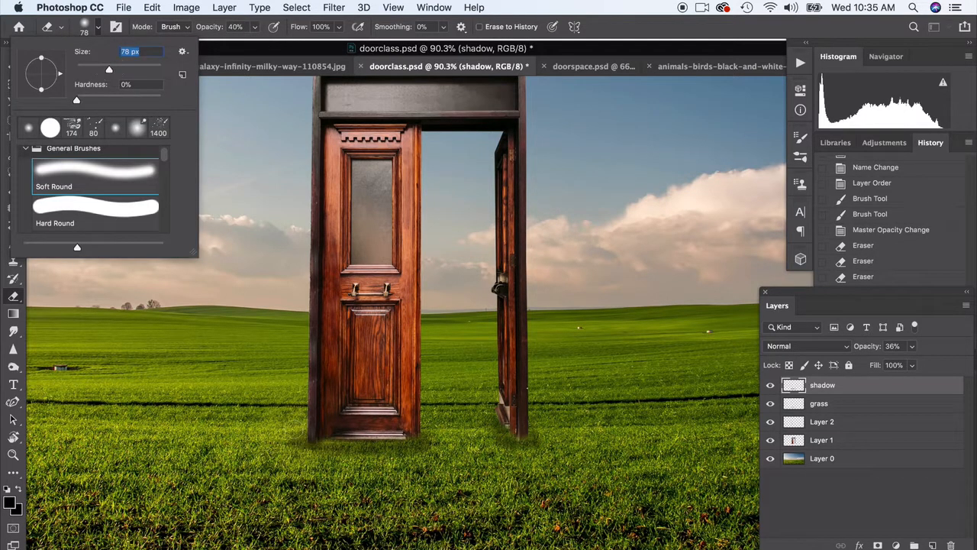
key("Return")
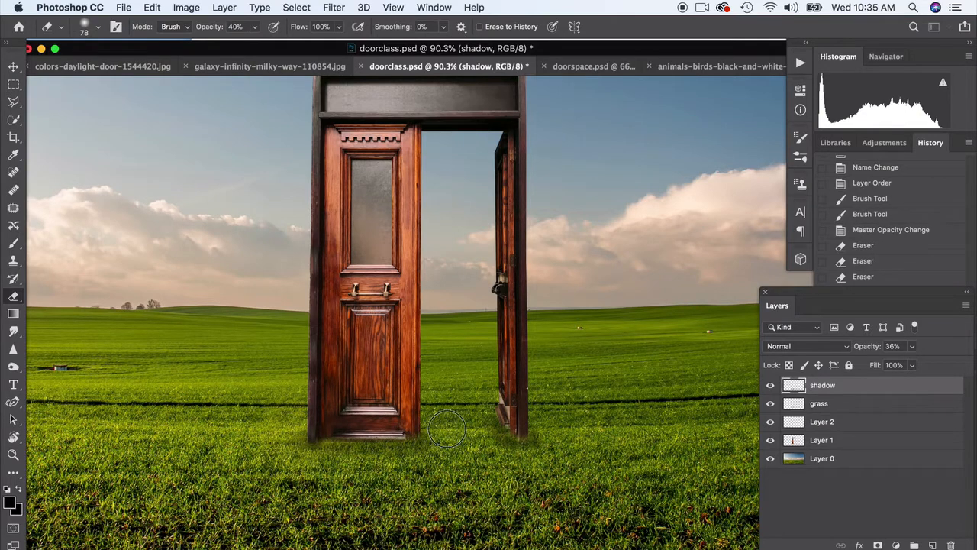
mouse_move(481, 421)
left_mouse_down()
mouse_move(498, 445)
mouse_move(518, 450)
mouse_move(542, 423)
left_mouse_up()
scroll(693, 316, "right", 3)
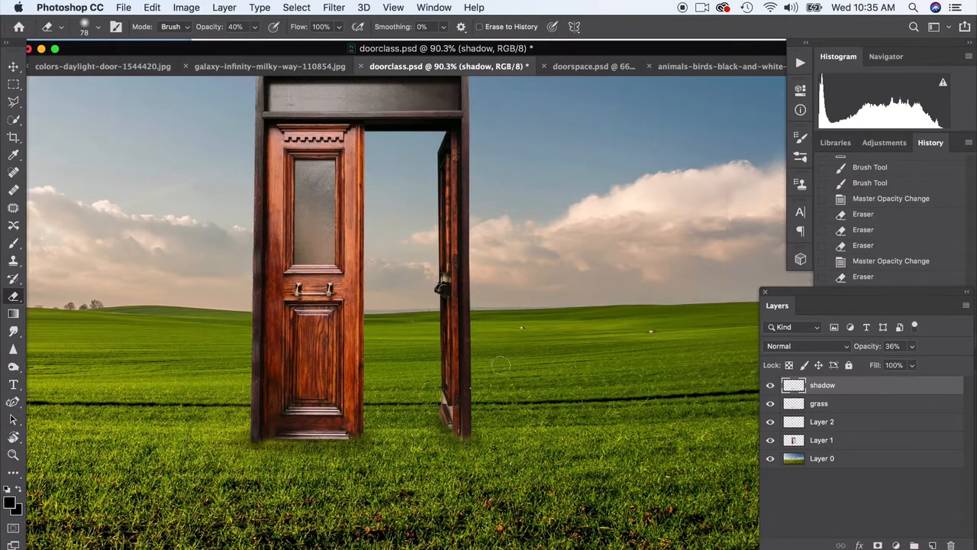
scroll(500, 366, "down", 2)
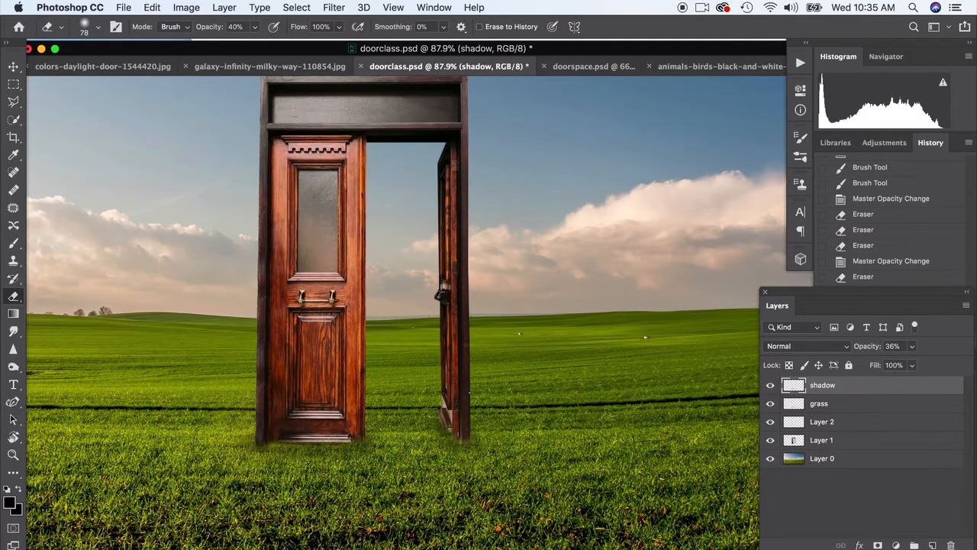
scroll(514, 411, "down", 3)
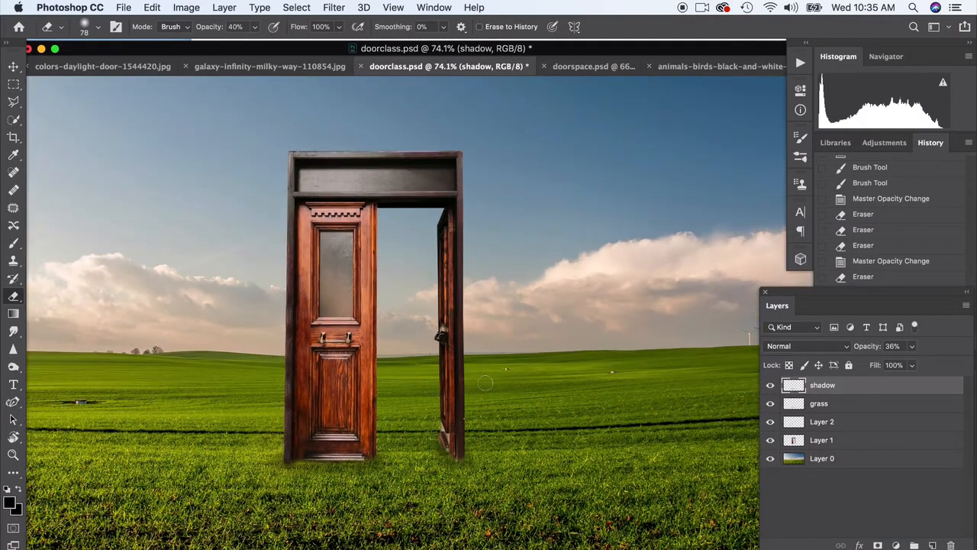
scroll(484, 377, "down", 3)
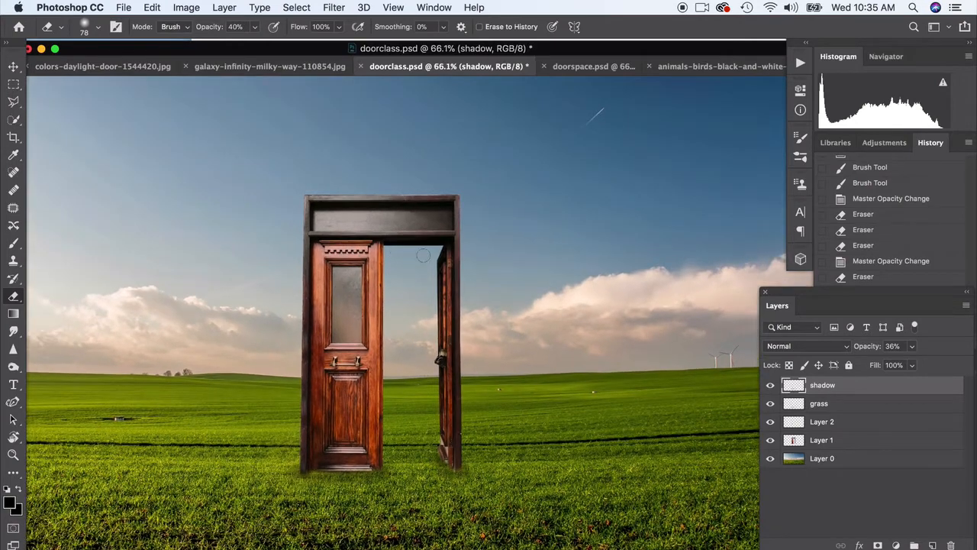